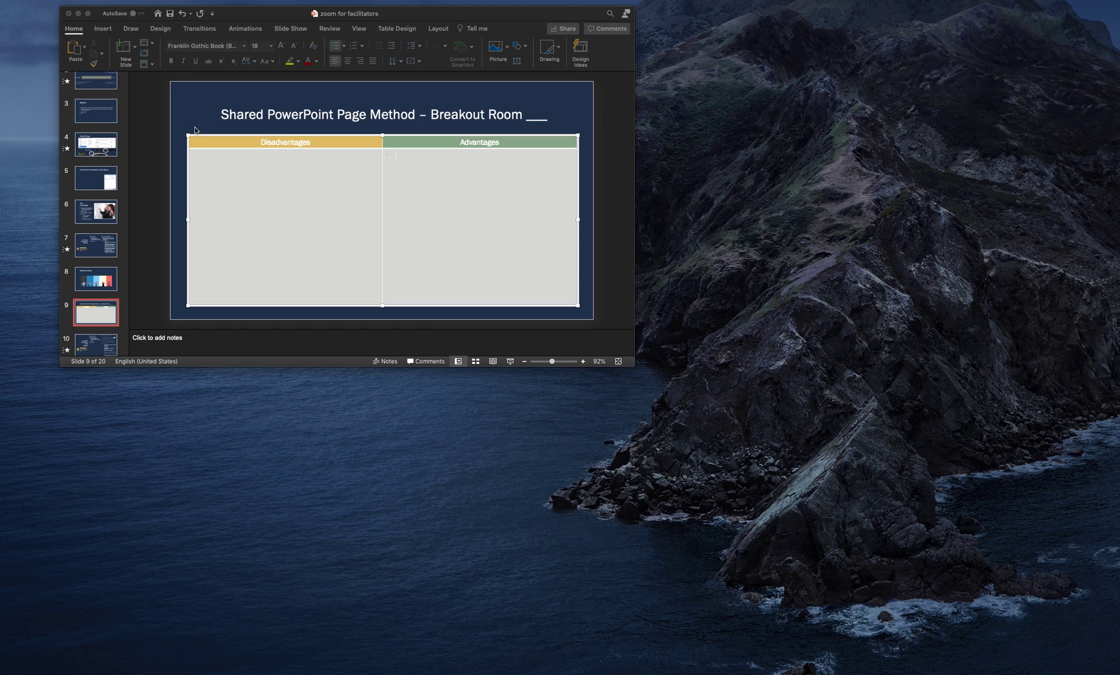
Select the first slide and set the slide show type to Browsed by an individual (window).
scroll(108, 131, "up", 2)
left_click(107, 91)
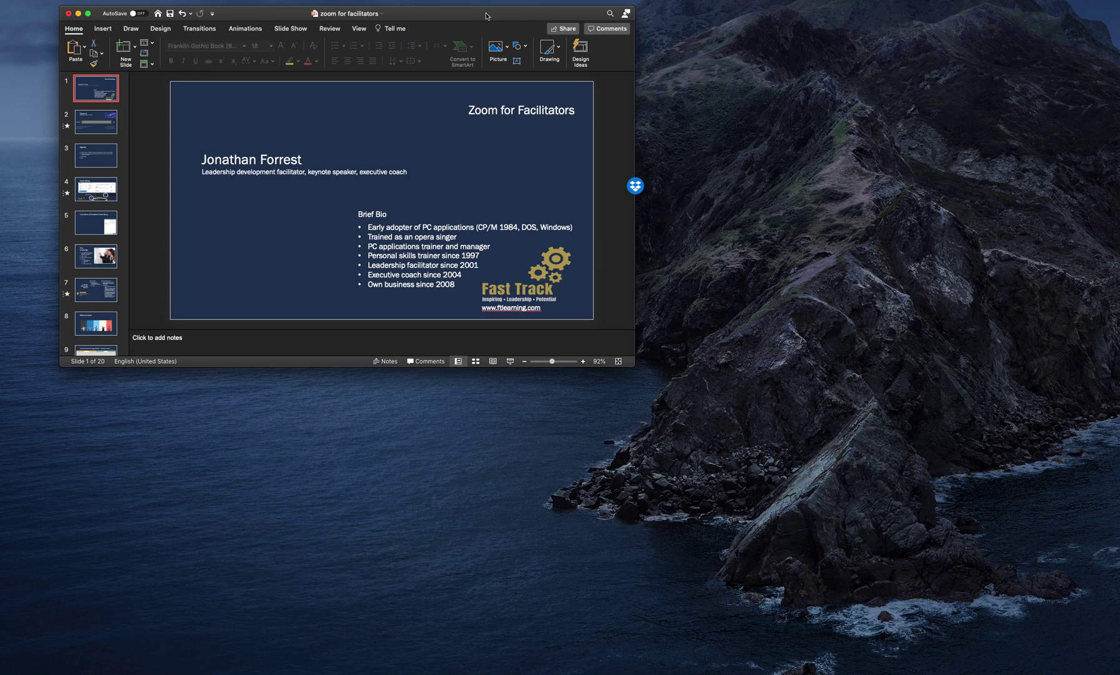
left_click(256, 1)
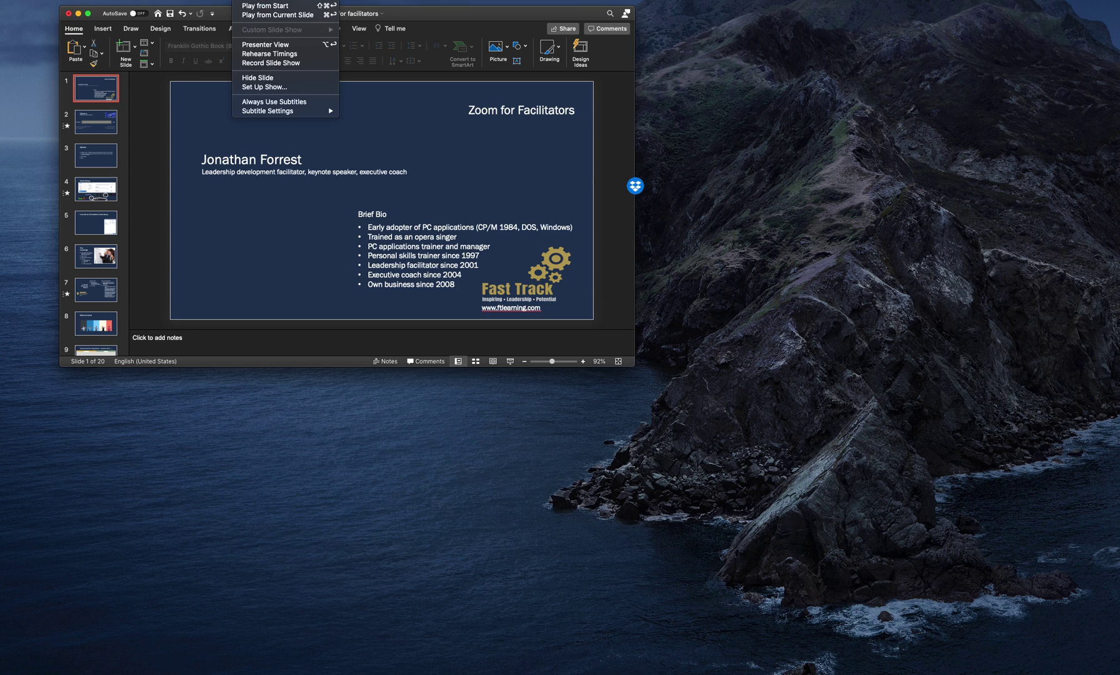
left_click(281, 87)
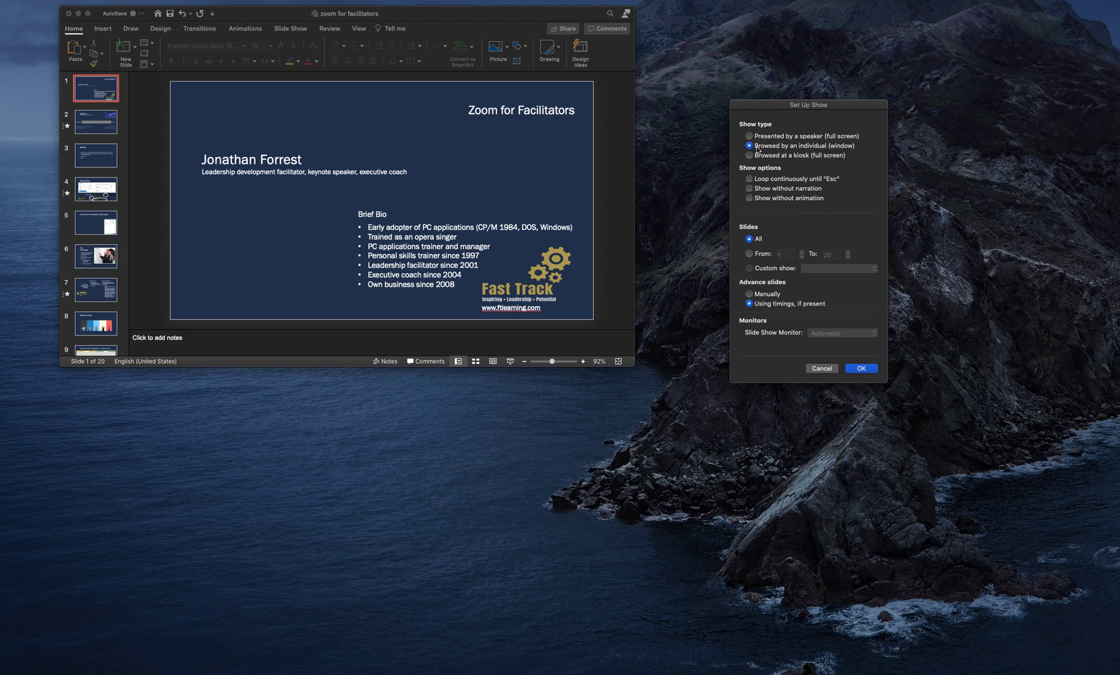
left_click(861, 370)
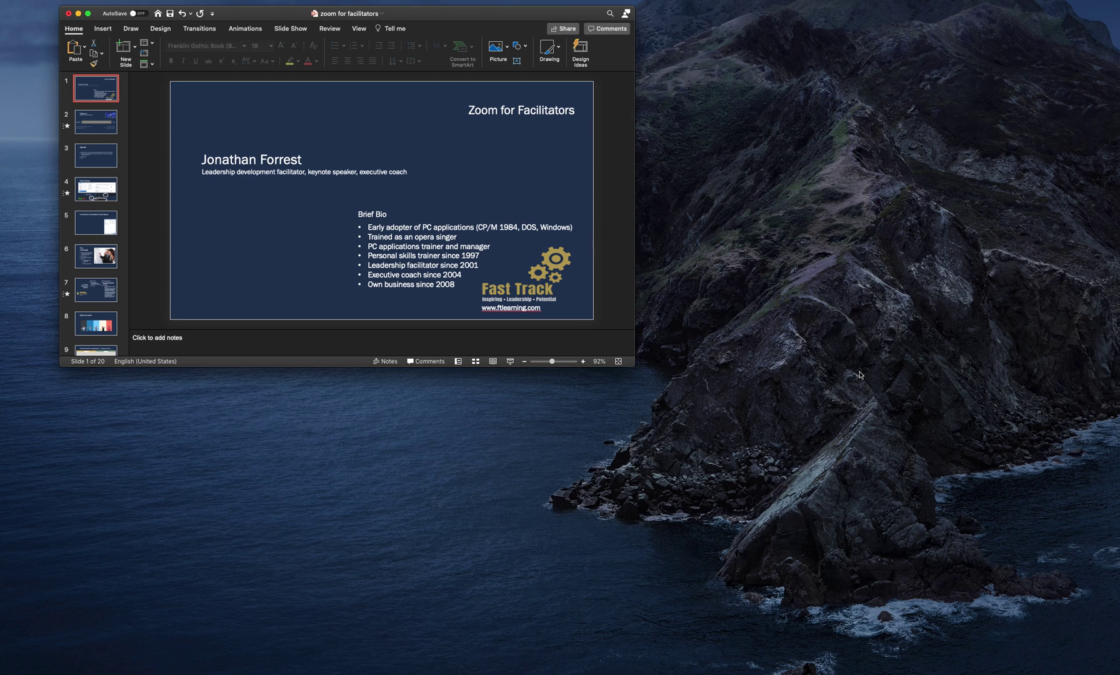
Start the slide show, shrink its window to fit the slide and move it slightly lower.
left_click(510, 361)
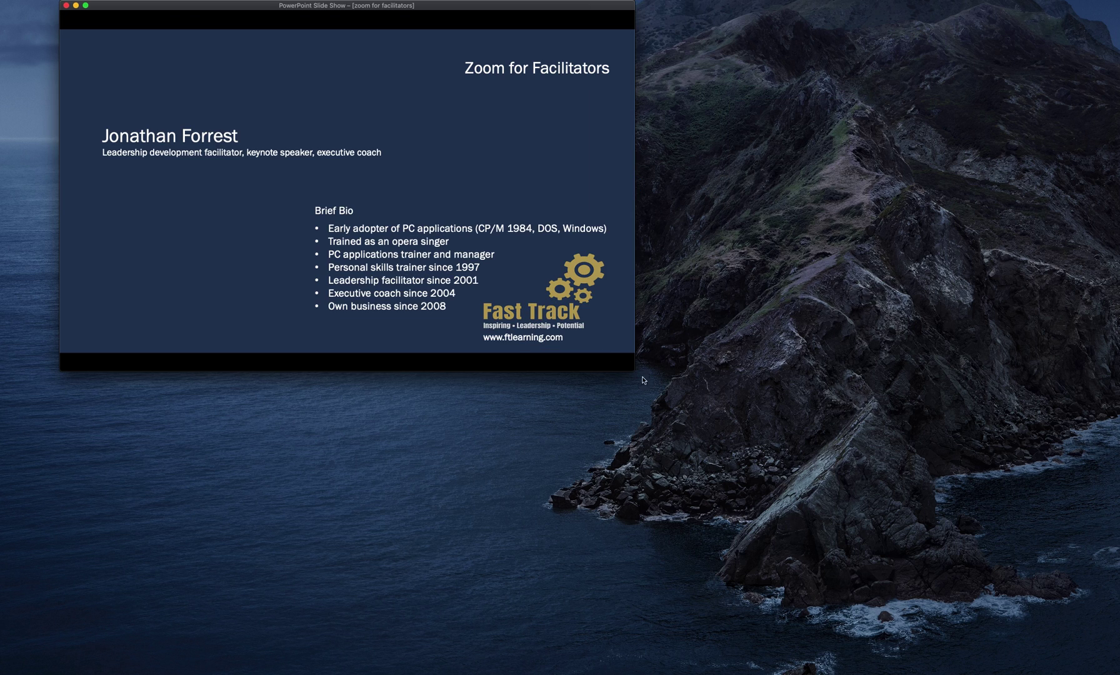
left_click_drag(633, 369, 555, 290)
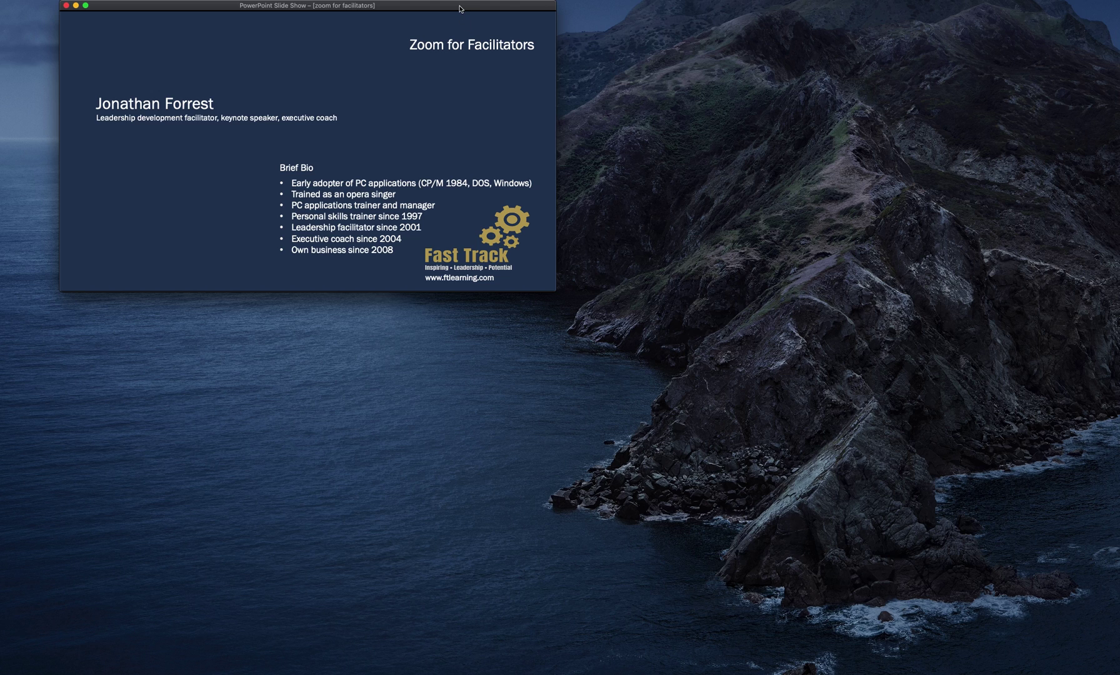
left_click_drag(460, 6, 462, 15)
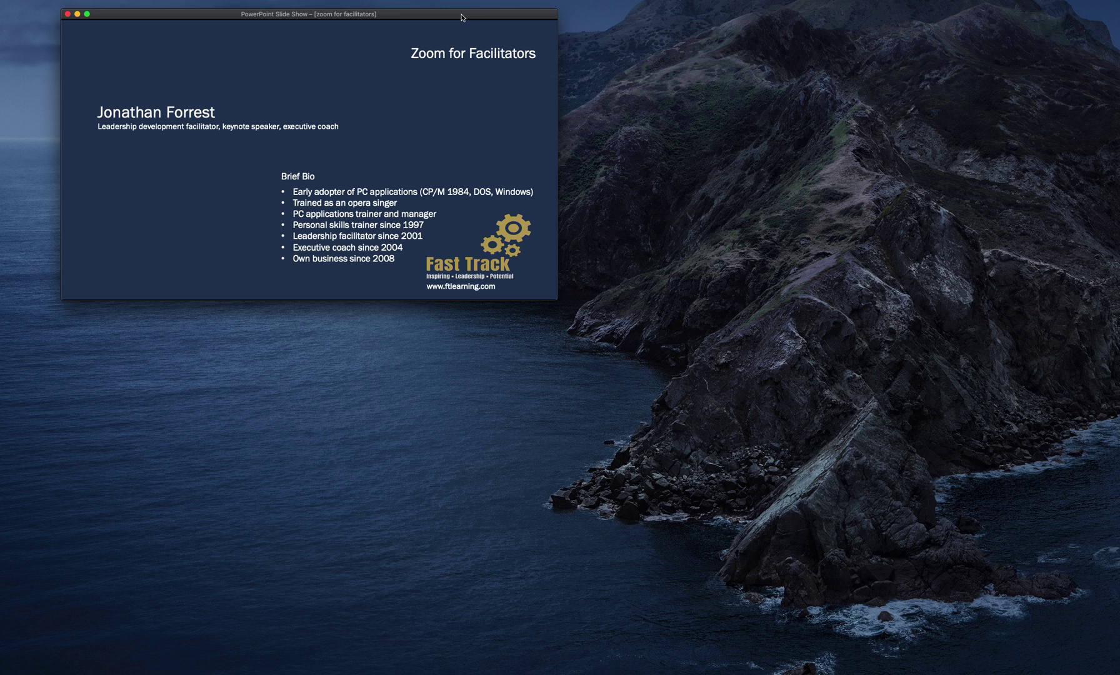
Advance the windowed slide show from the title slide to the Zoom Setup slide.
left_click(507, 244)
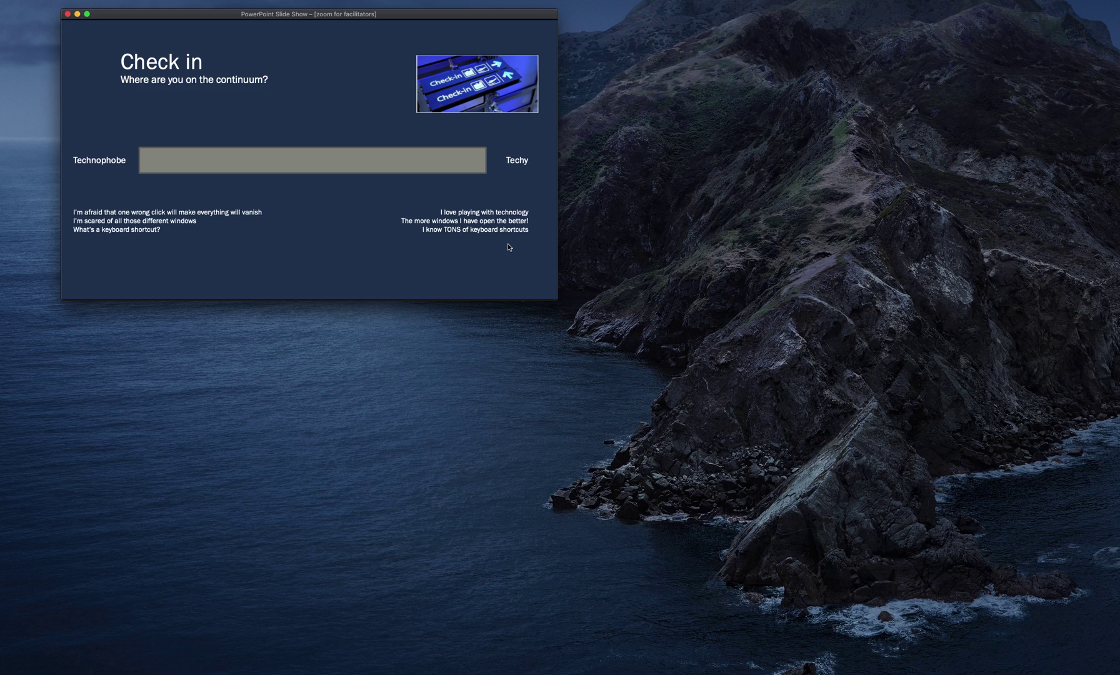
left_click(373, 255)
left_click(373, 256)
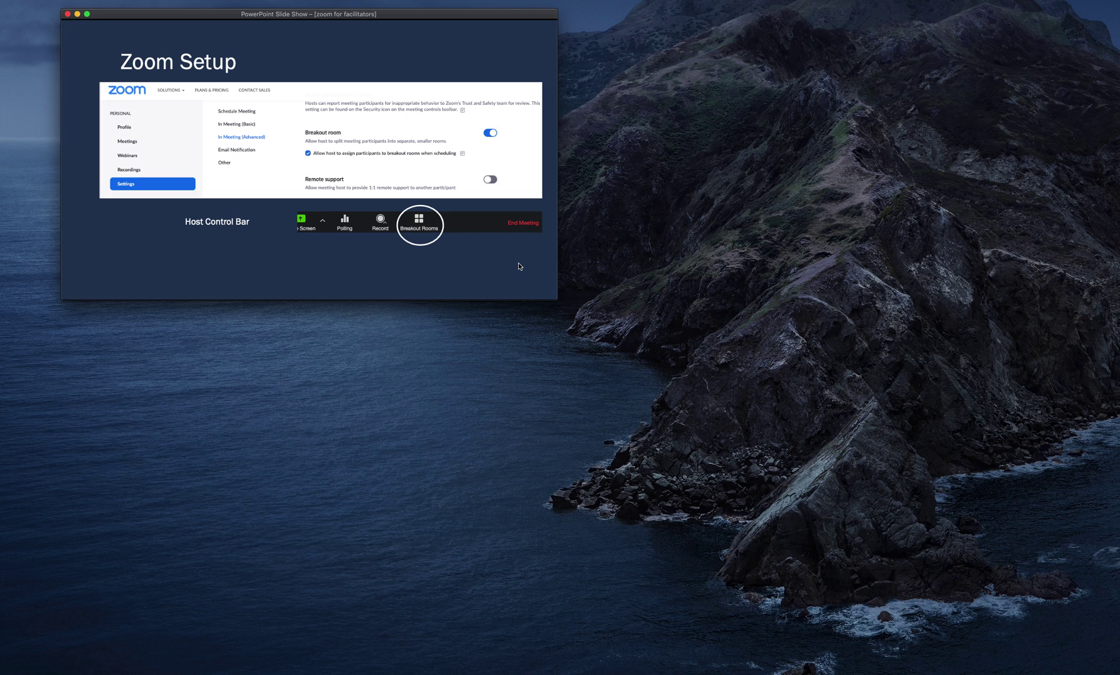
Jump within the running show by title to slide 14, Summary of discussions.
right_click(478, 265)
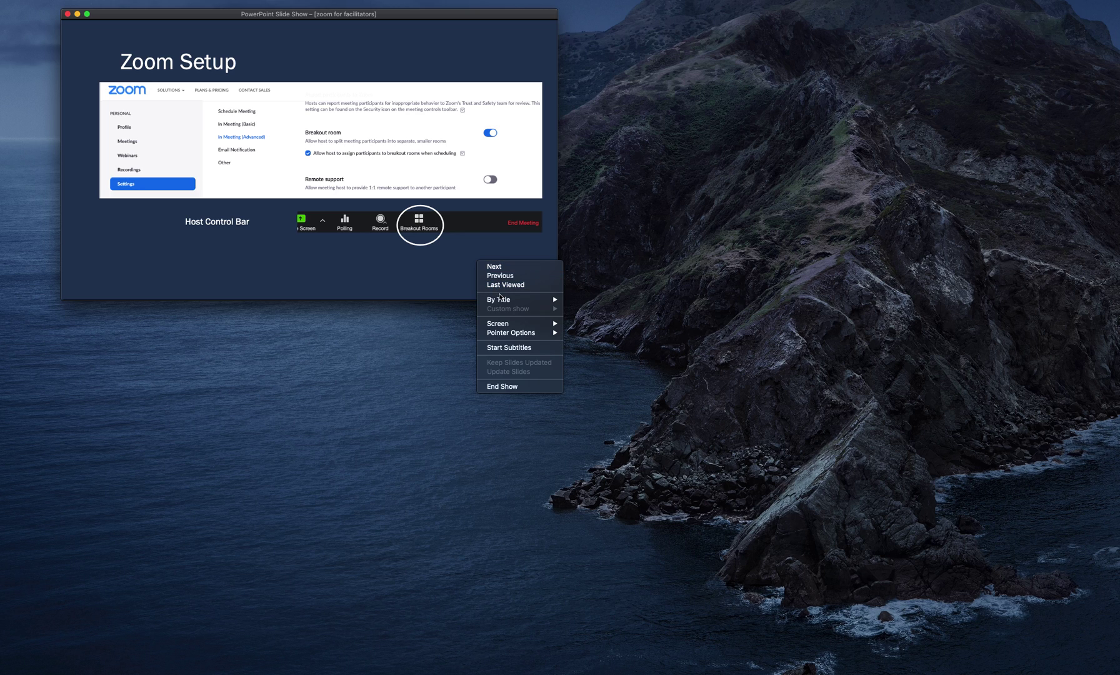
mouse_move(504, 302)
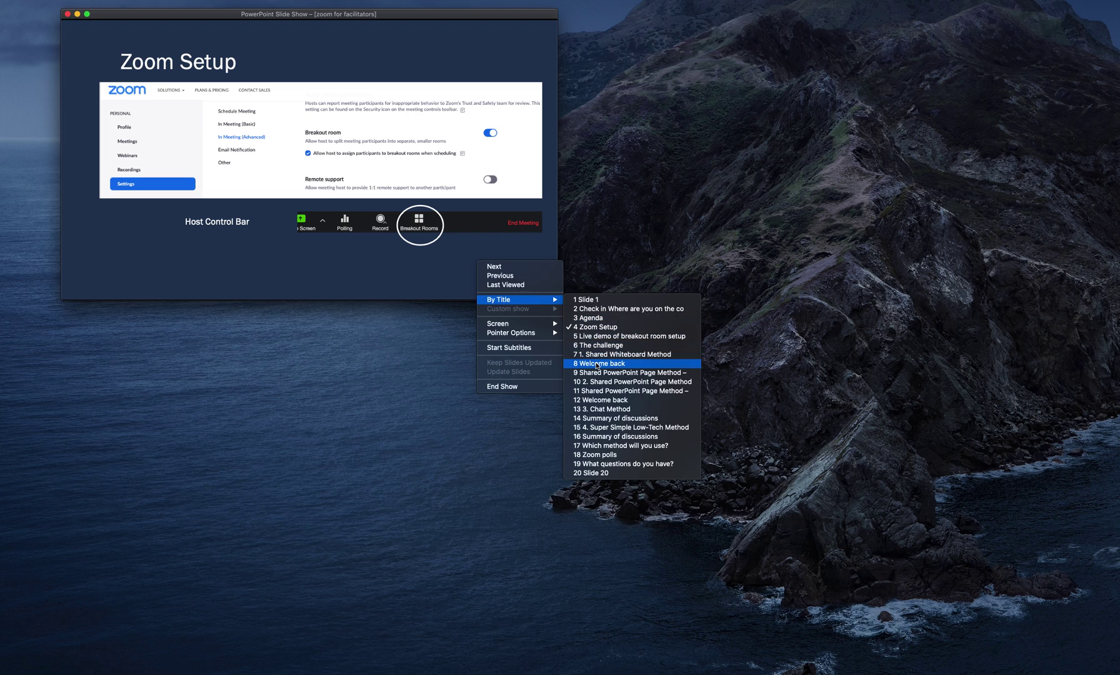
left_click(613, 419)
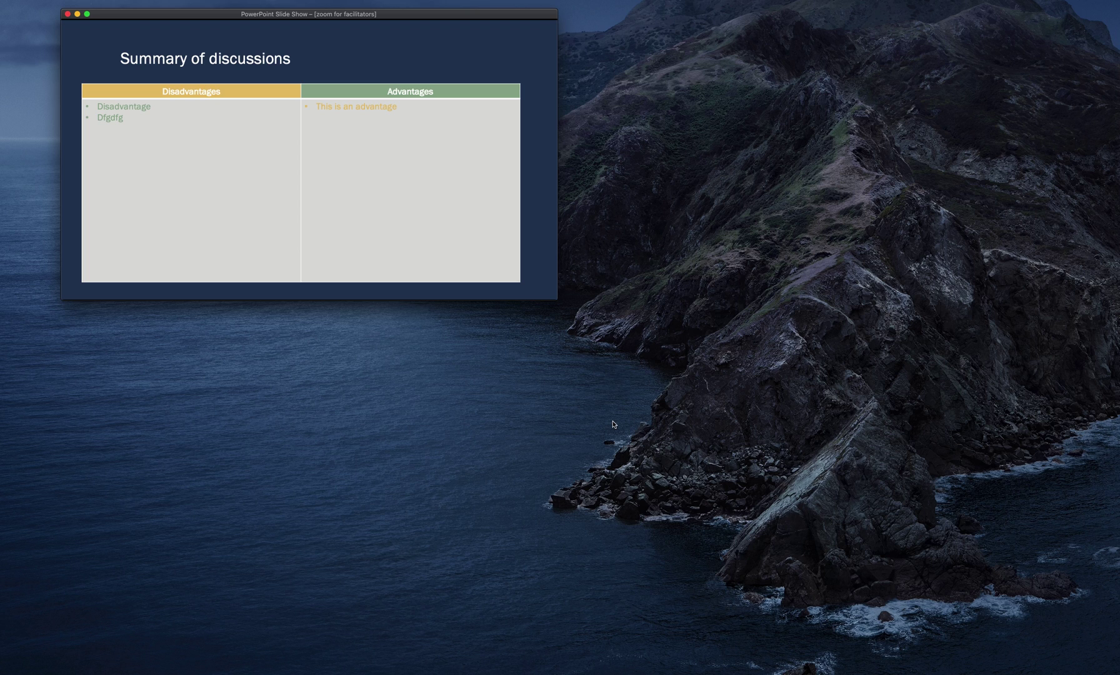
Jump by title to slide 6, The challenge, and go back through the show to the first slide.
right_click(479, 224)
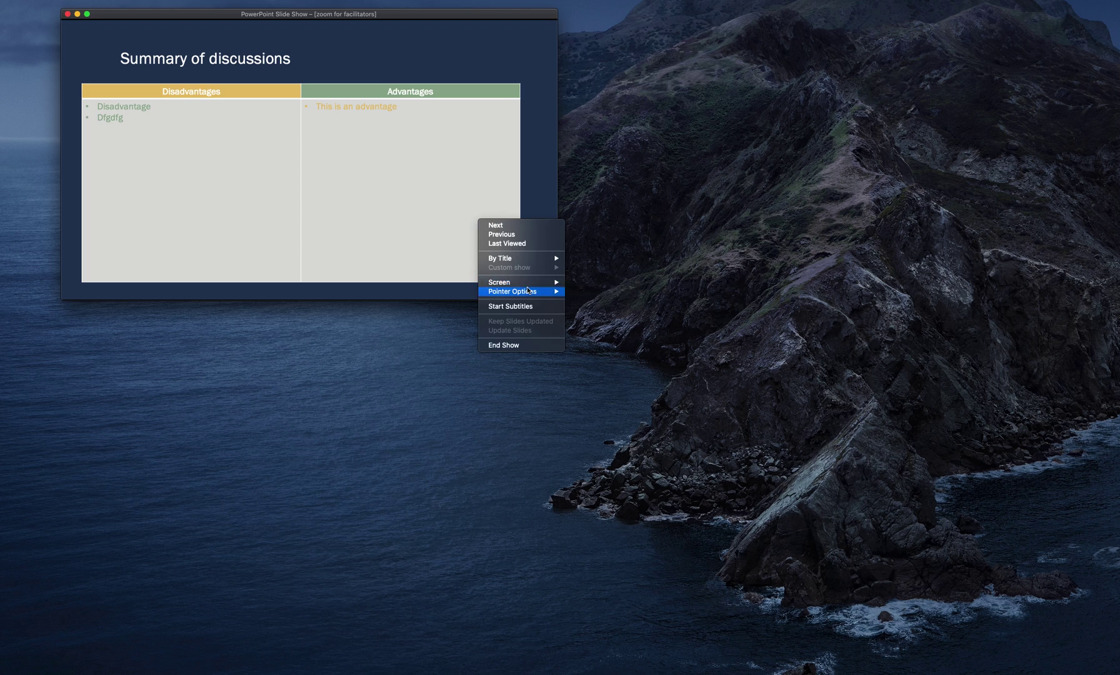
mouse_move(526, 258)
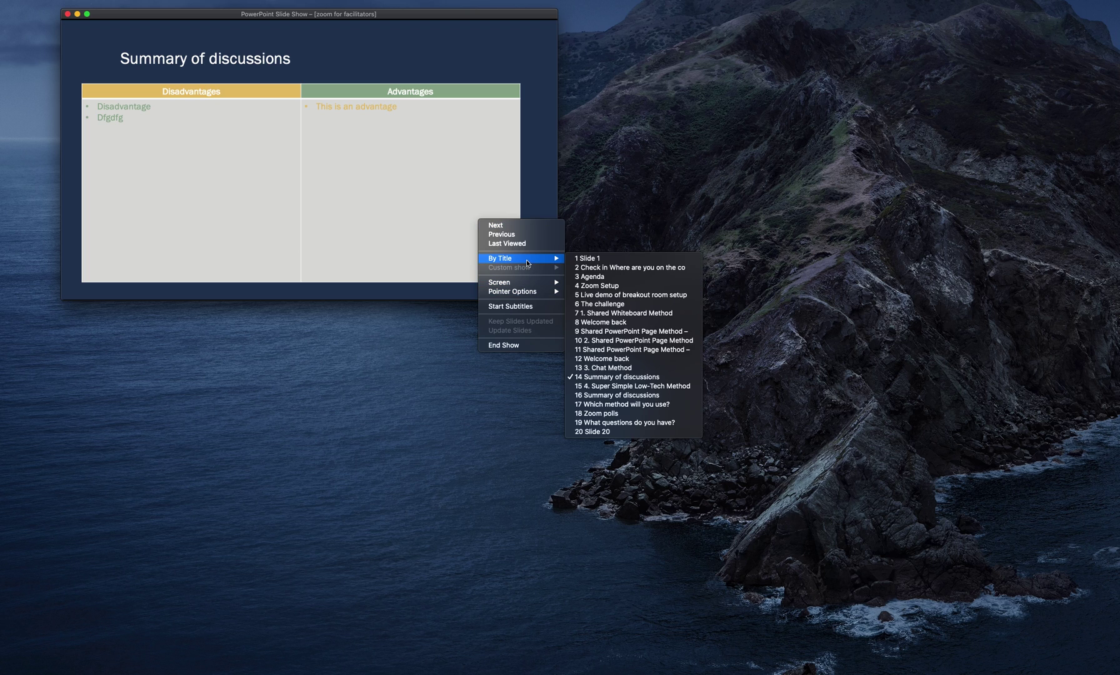
left_click(605, 304)
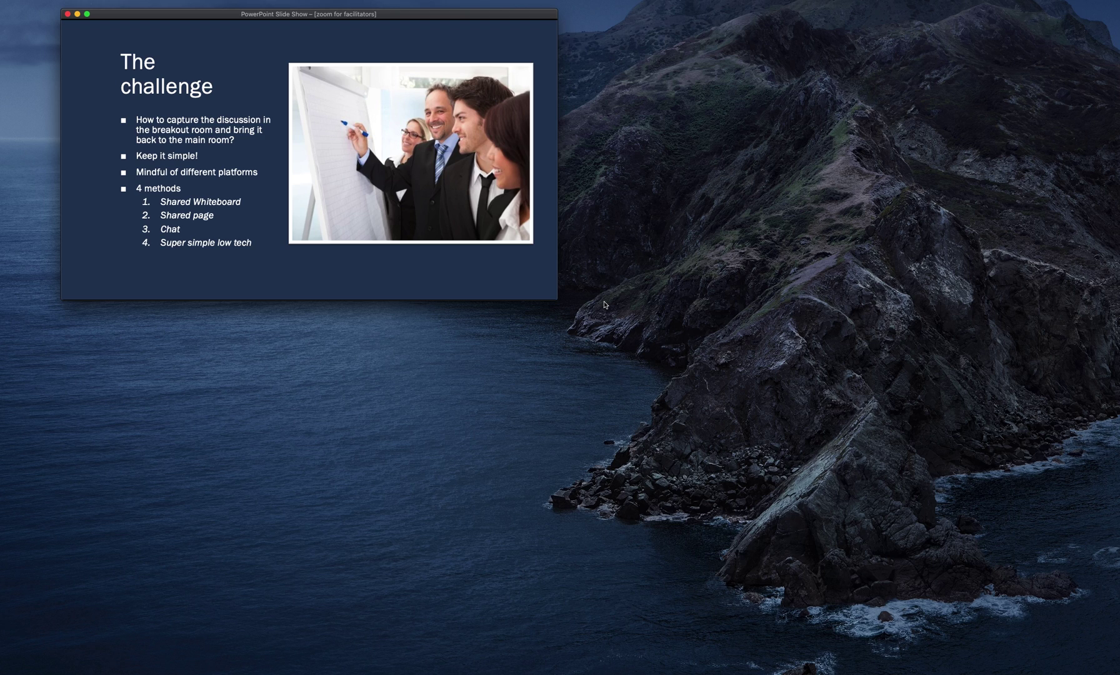
key("Left")
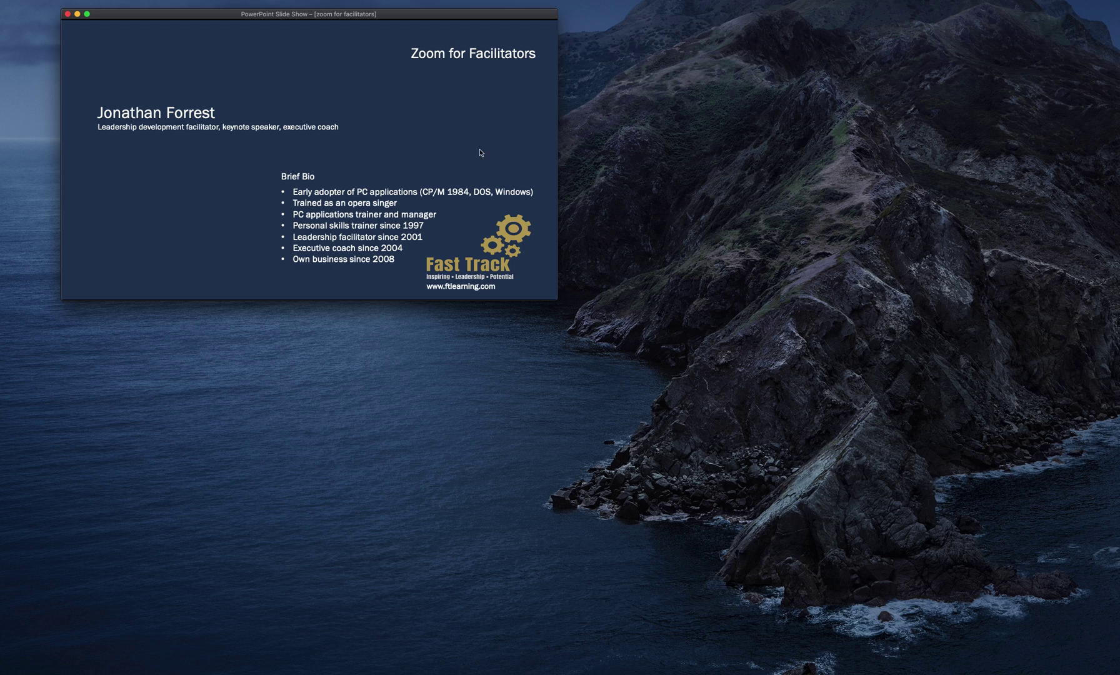
Jump by title to slide 12, Welcome back, and step back to the filled-in Shared PowerPoint Page Method slide.
right_click(506, 182)
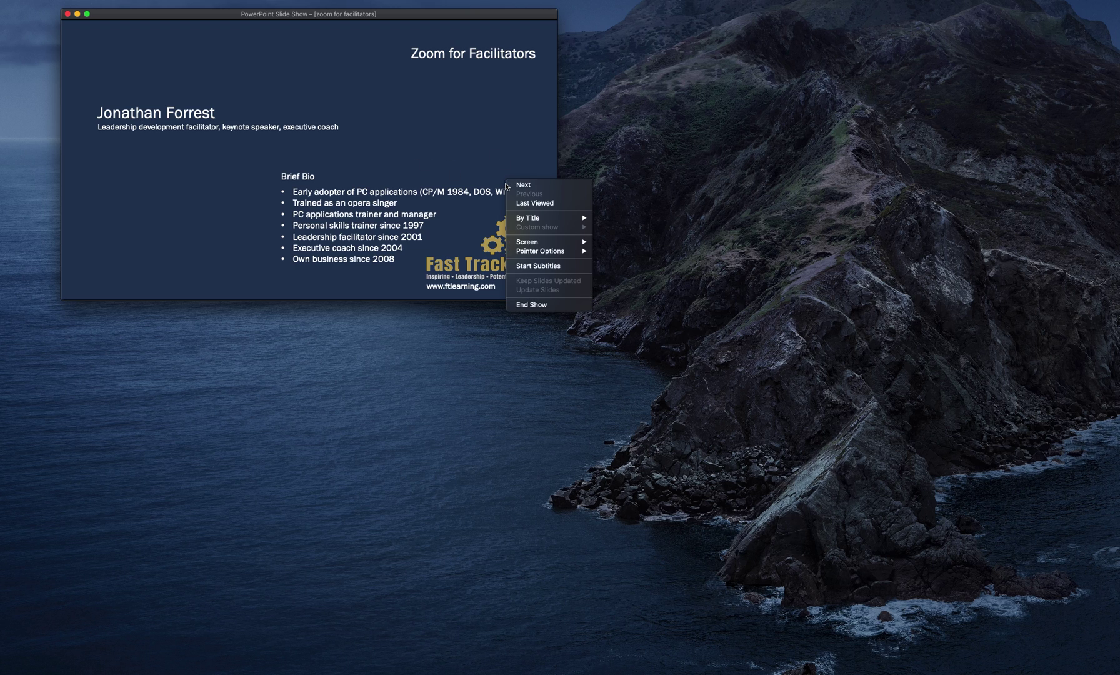
mouse_move(544, 219)
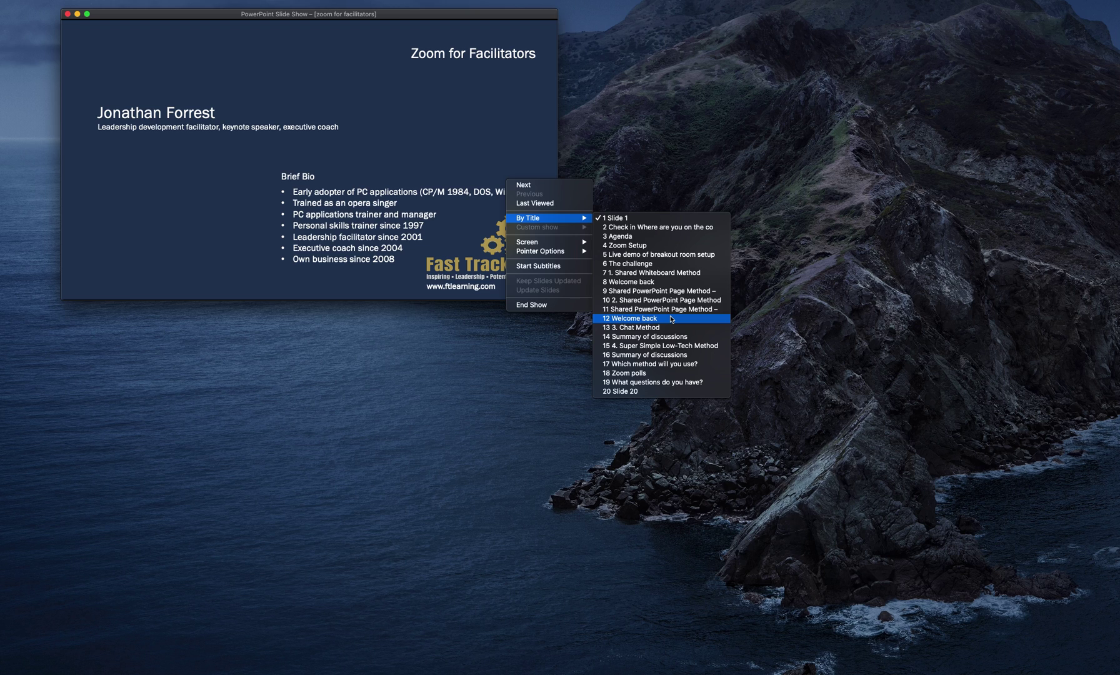
left_click(672, 318)
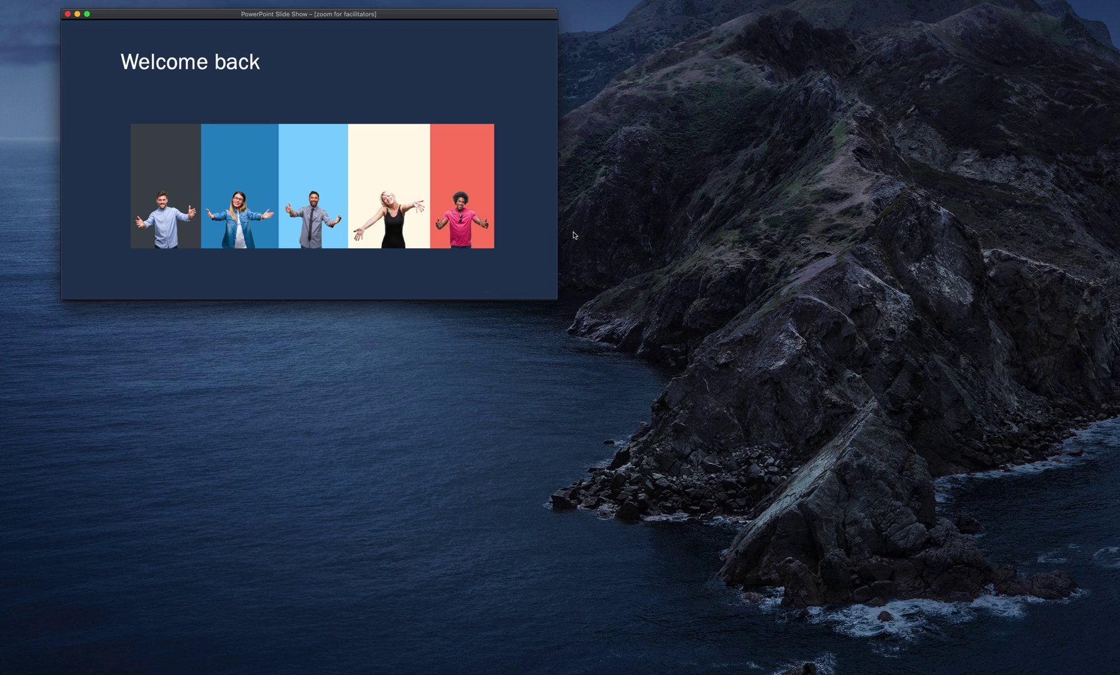
key("Right")
key("Right")
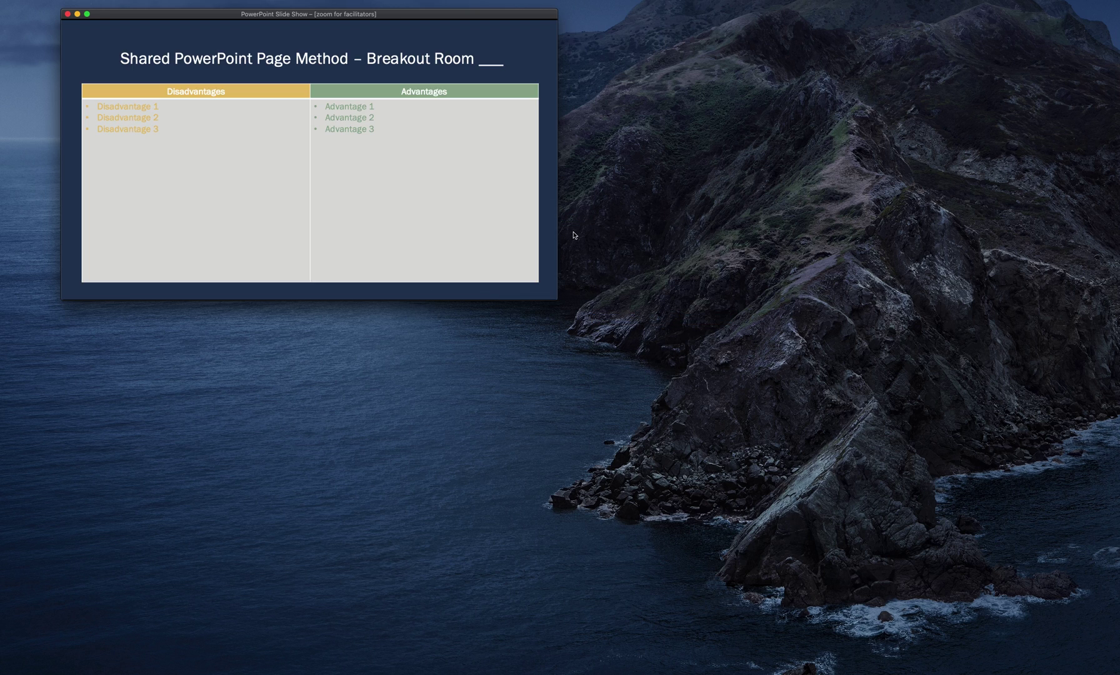
left_click(170, 127)
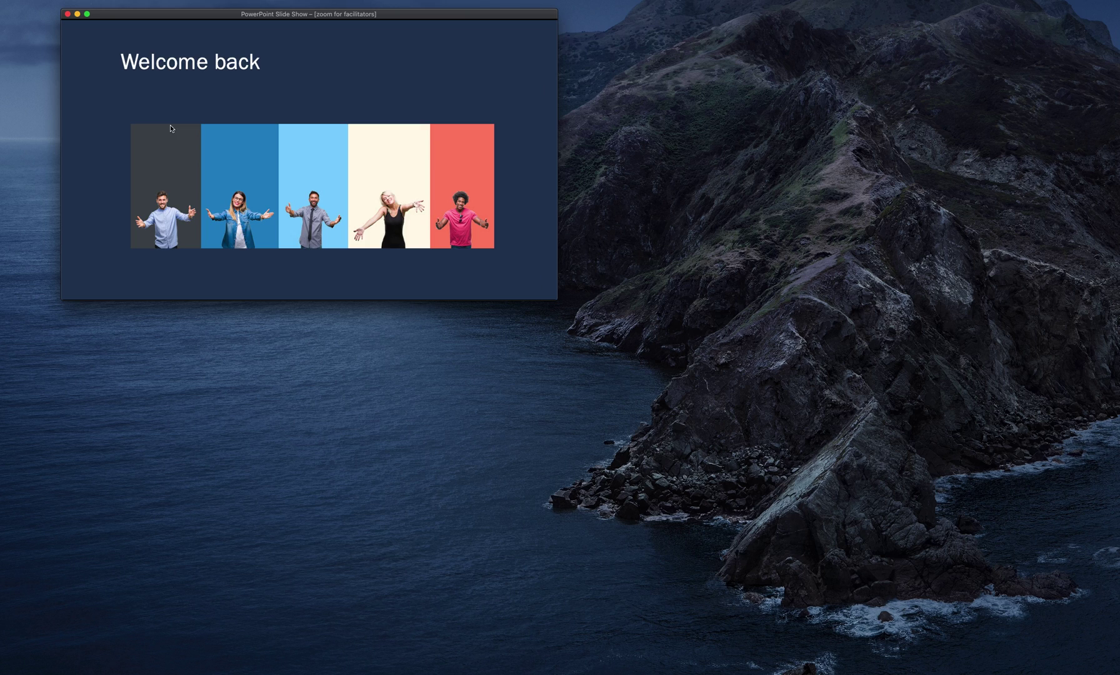
key("Left")
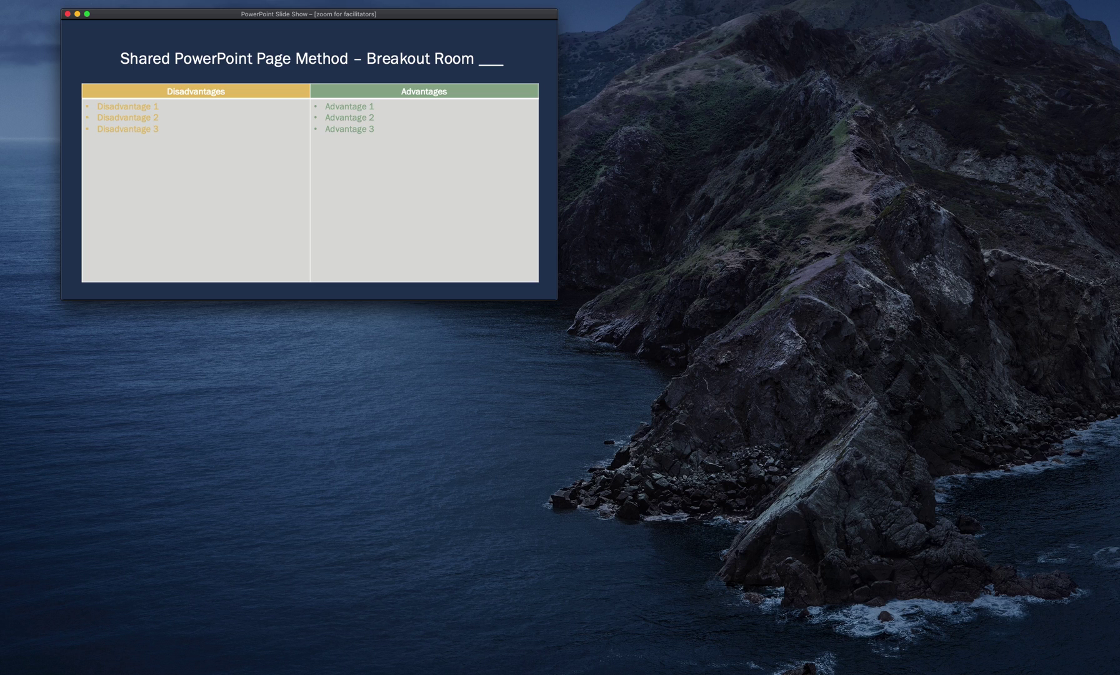
Leave the show to edit the Disadvantages bullets in the table, and restart the show from this slide.
key("Escape")
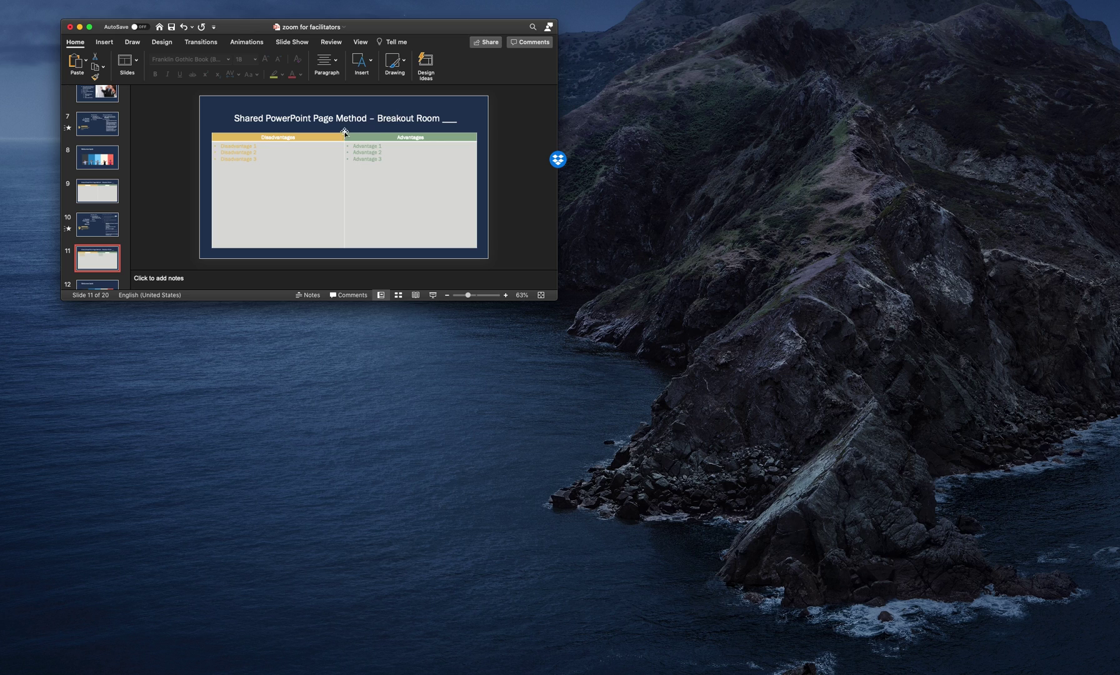
left_click(271, 154)
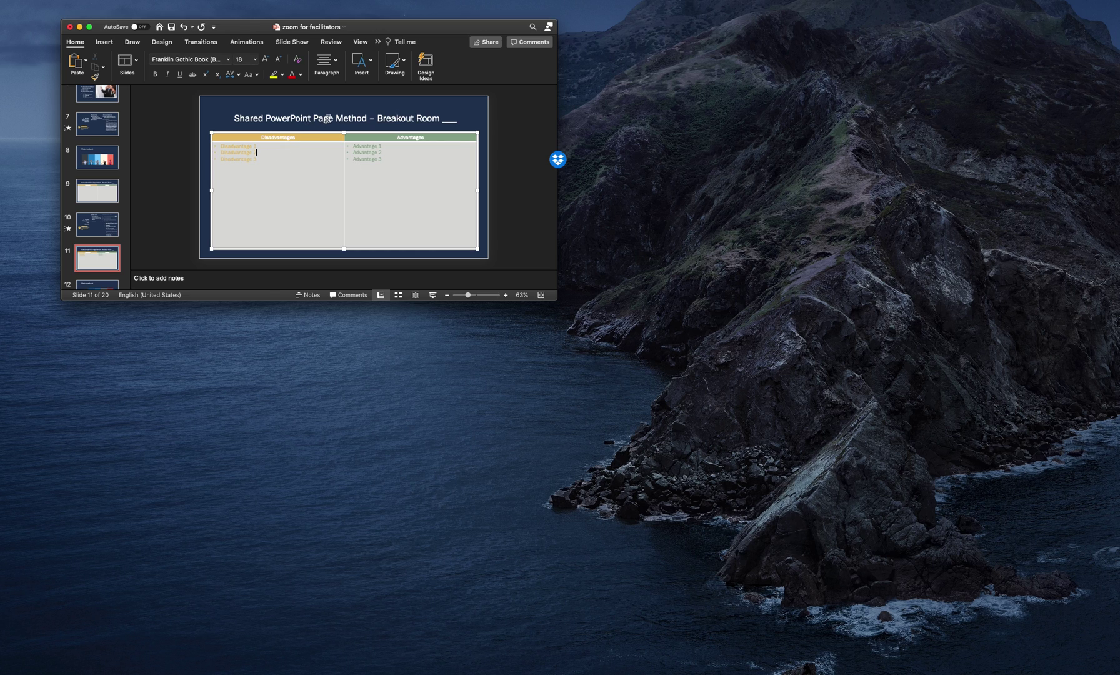
left_click_drag(260, 160, 239, 150)
left_click(275, 161)
key("BackSpace")
left_click(433, 295)
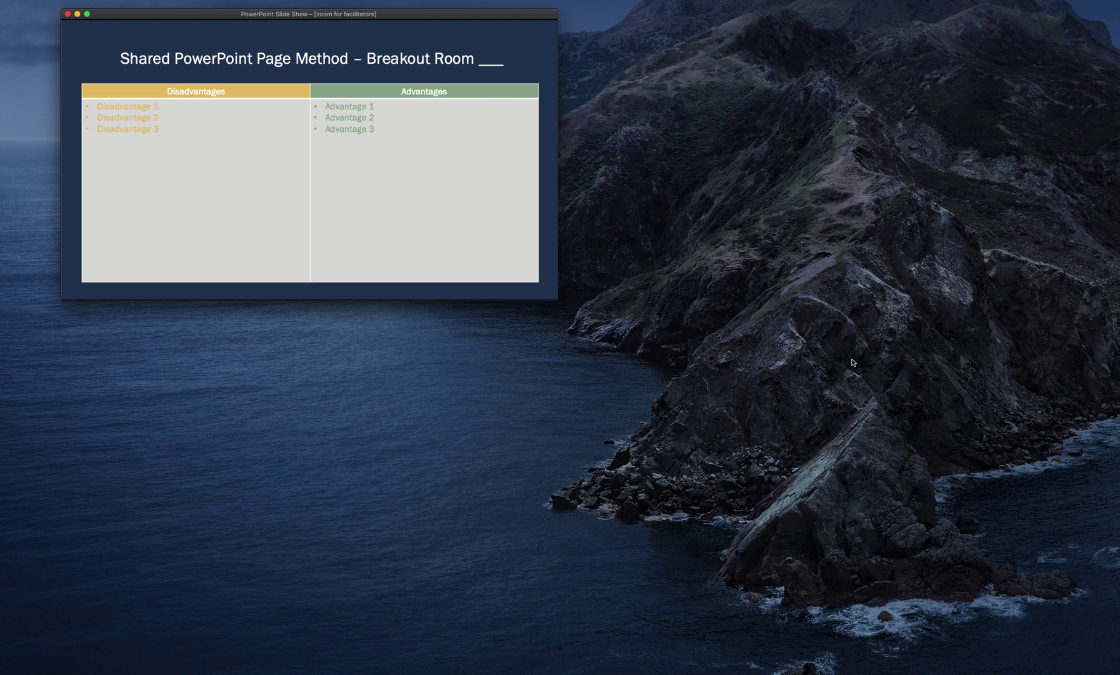
Reopen zoom for facilitators from the recent presentations and place its editing window below the running show.
mouse_move(887, 673)
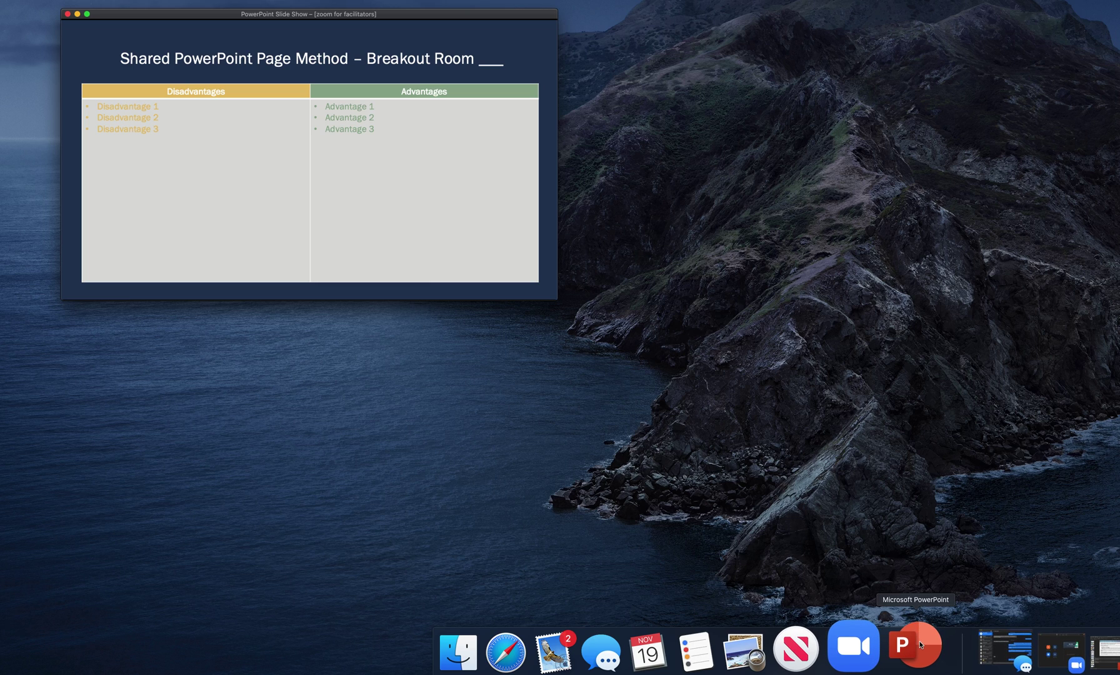
right_click(920, 645)
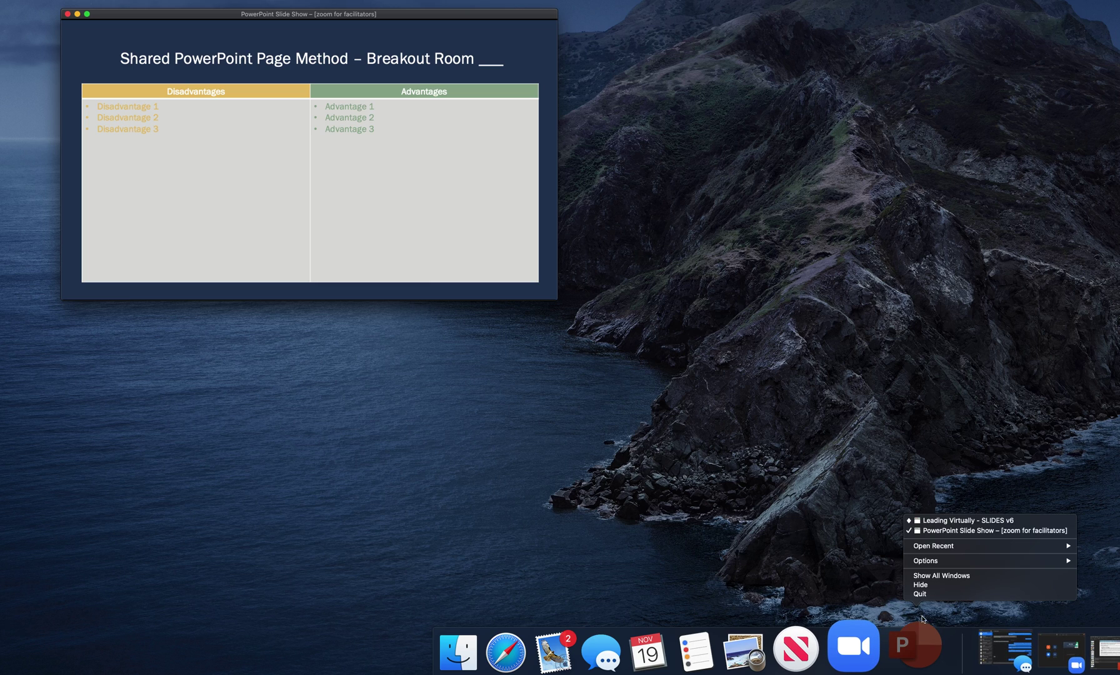
mouse_move(936, 551)
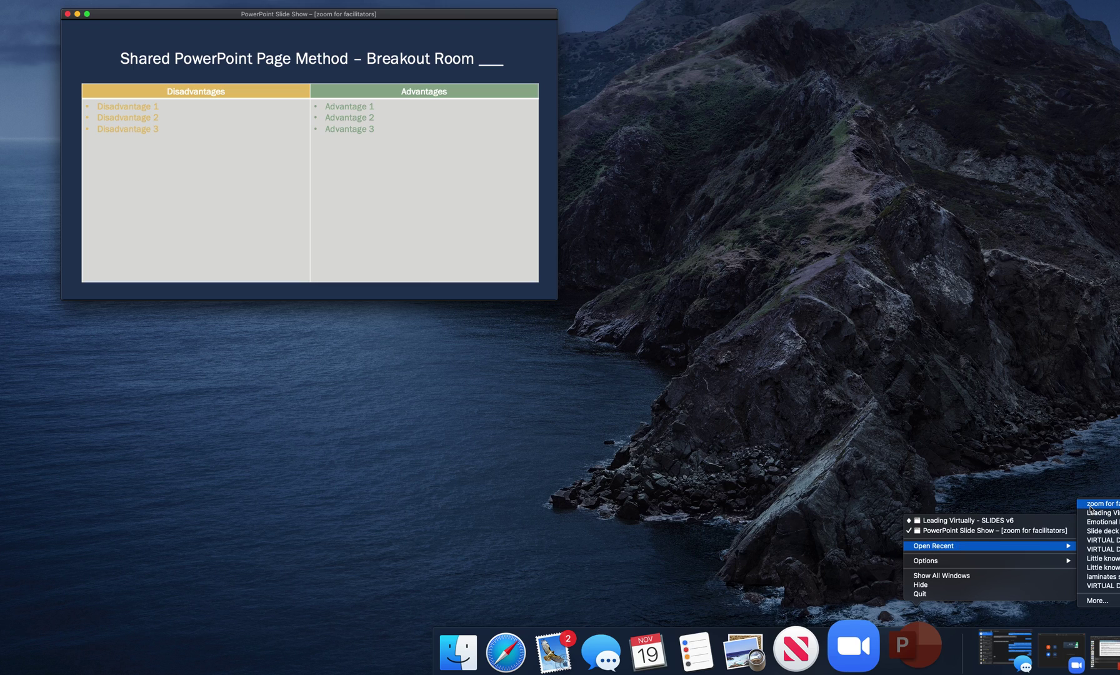
left_click(1091, 505)
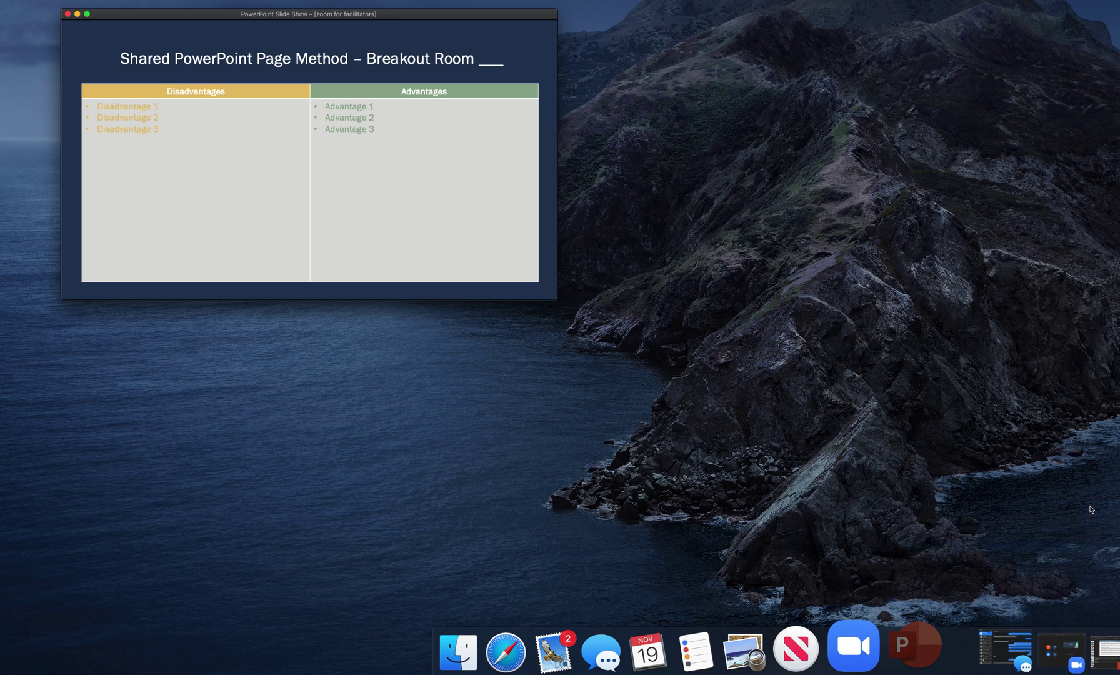
left_click_drag(418, 30, 442, 333)
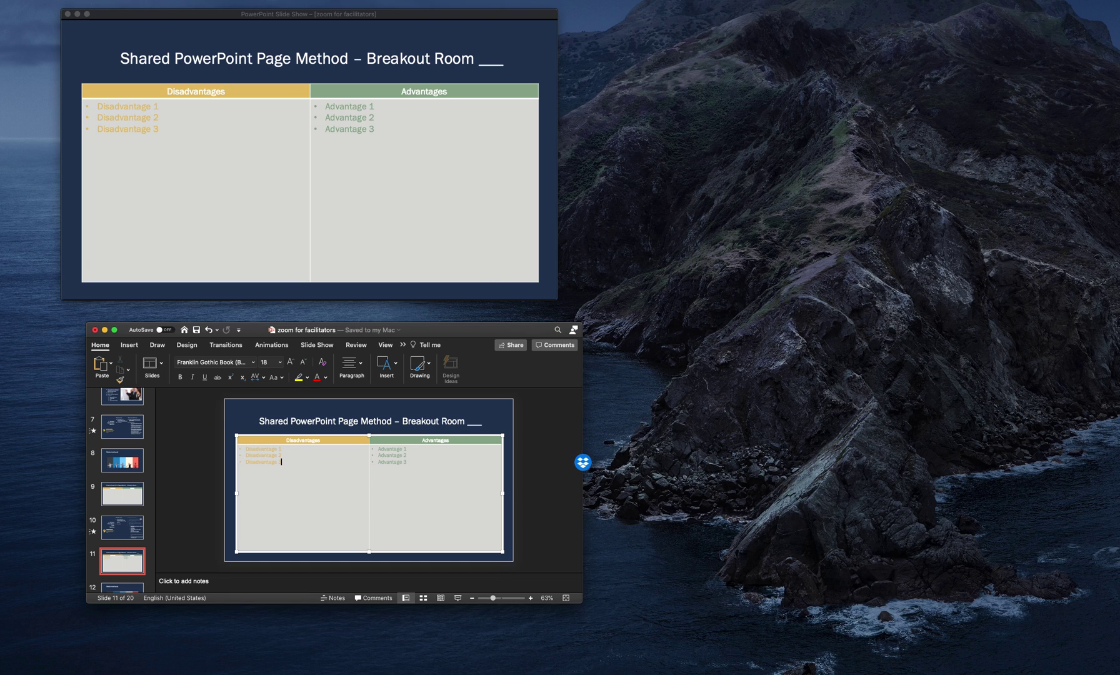
Shift the slide show window slightly and enlarge the editing window beneath it.
mouse_move(916, 653)
mouse_move(208, 19)
left_mouse_down()
mouse_move(222, 19)
mouse_move(205, 21)
mouse_move(213, 17)
left_mouse_up()
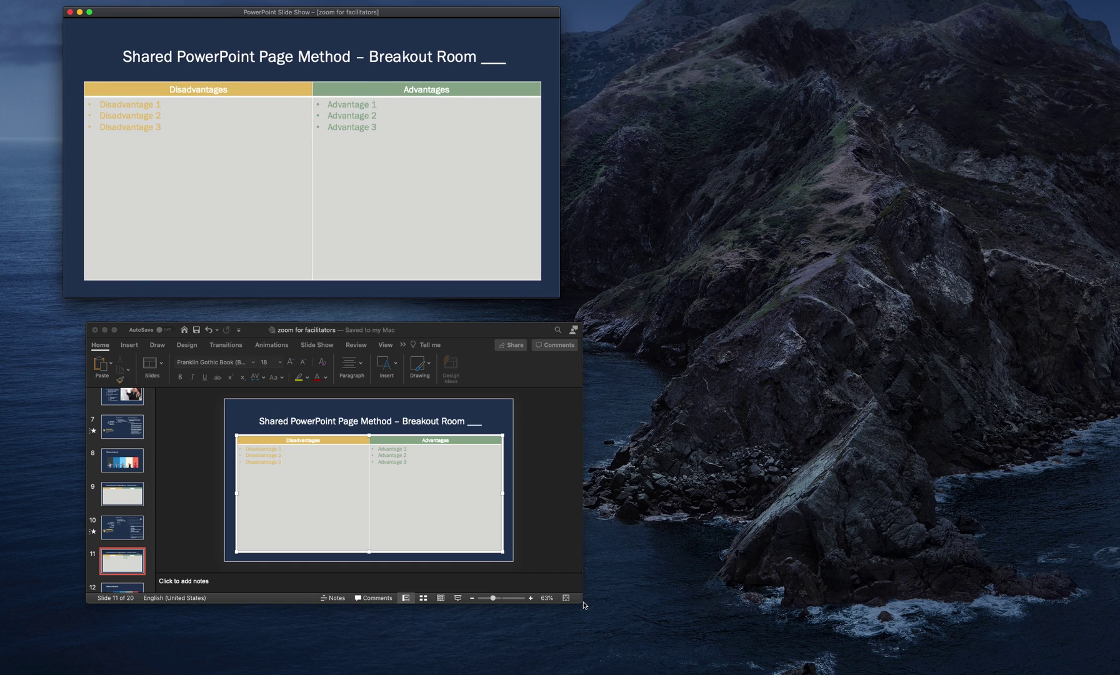
left_click_drag(584, 606, 642, 664)
Delete the "Disadvantage 1" bullet from the Disadvantages column in the editing window.
left_click(281, 466)
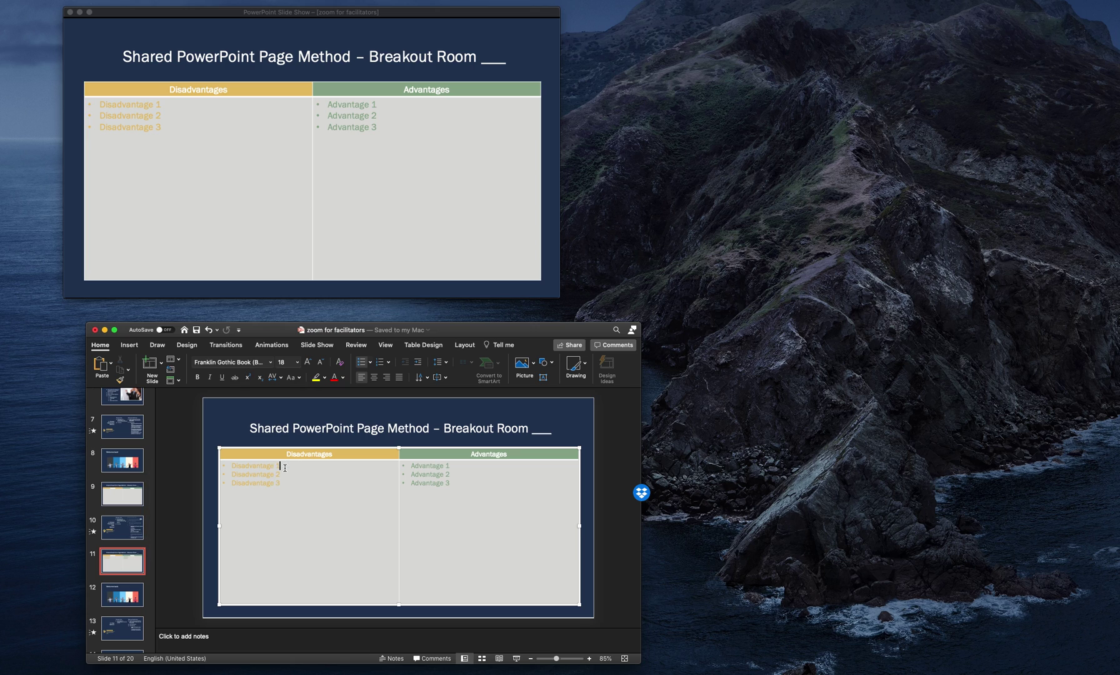
left_click_drag(282, 467, 237, 466)
key("Delete")
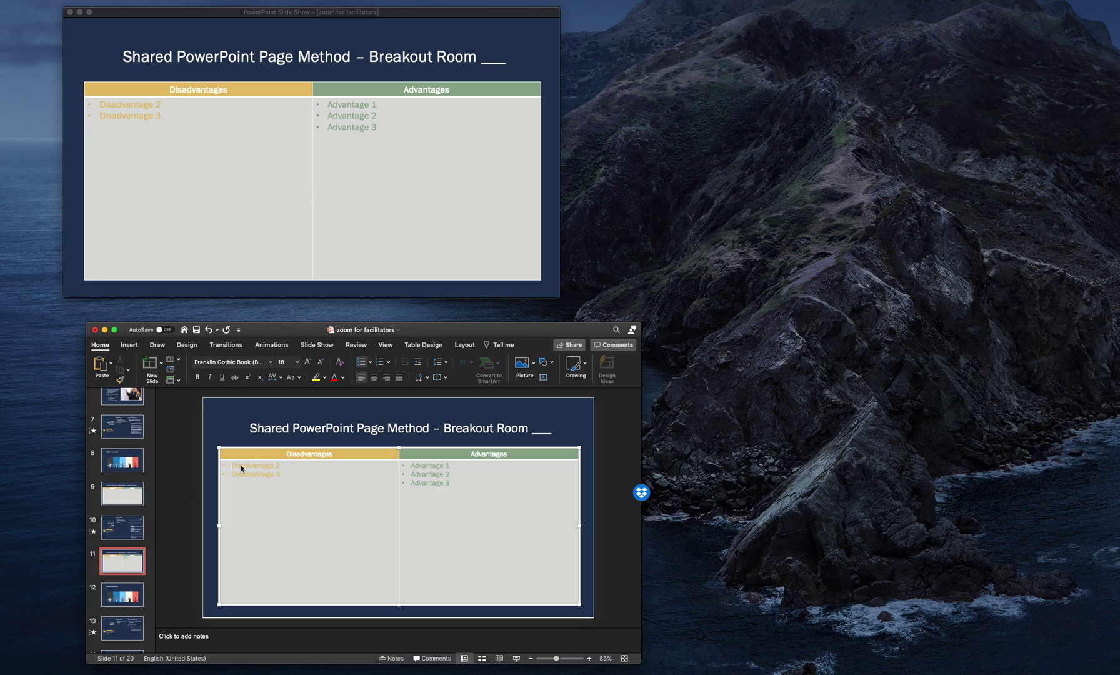
Add the bullets "Dgdfgdfgdfgdg", "Dfgdfgdfg" and "Dfgdfgdfgdfg" above "Disadvantage 2" in the Disadvantages column.
key("Return")
key("Up")
type("dgdfgdfgdfgdg")
key("Return")
type("dfgdfgdfg")
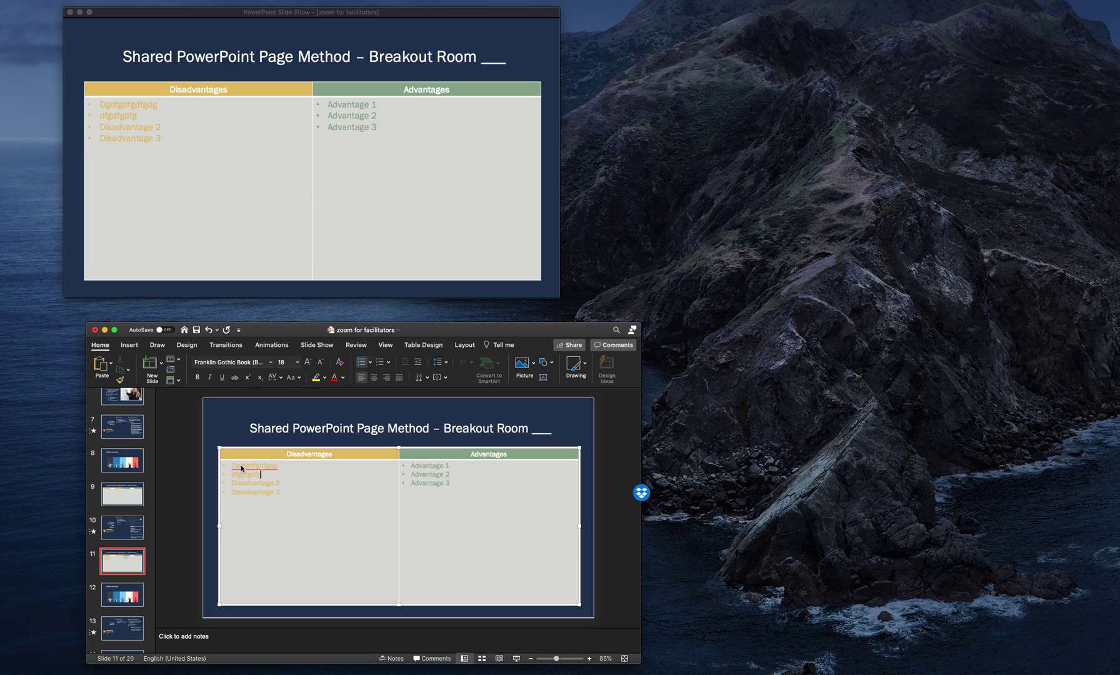
key("Return")
type("dfgdfgdfg dfg")
key("Return")
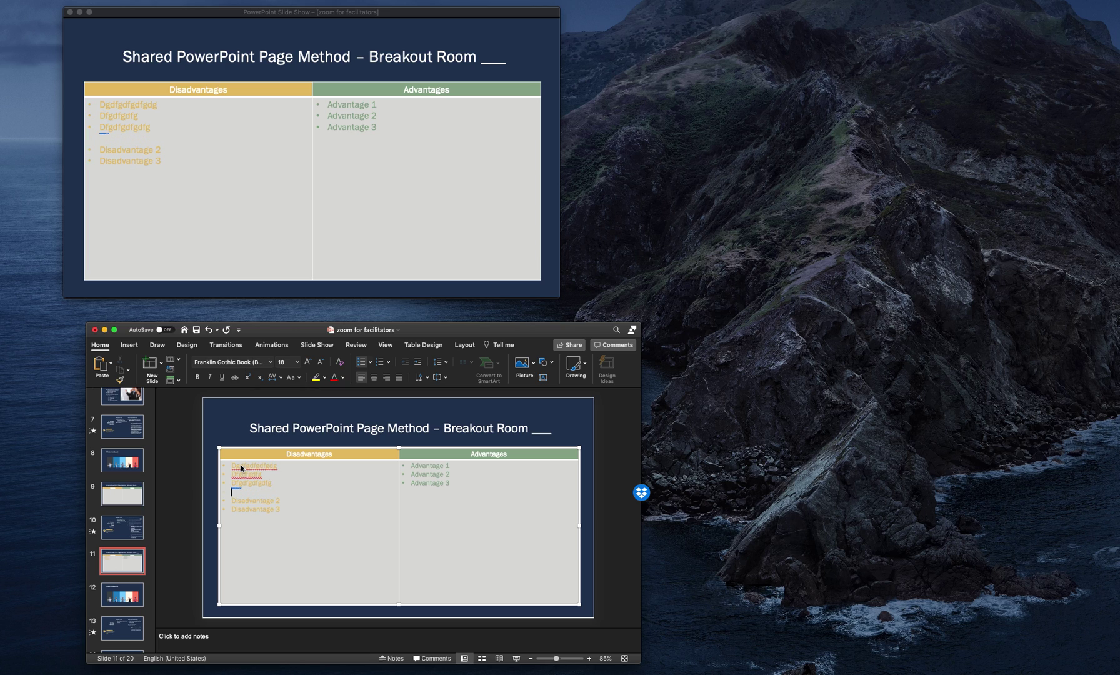
Add the bullet "dfgdfgdfgdfgdfg" above "Disadvantage 2" and place the text cursor after "Advantage 2" in the Advantages column.
type("dfgdfgdfgdfgdfg")
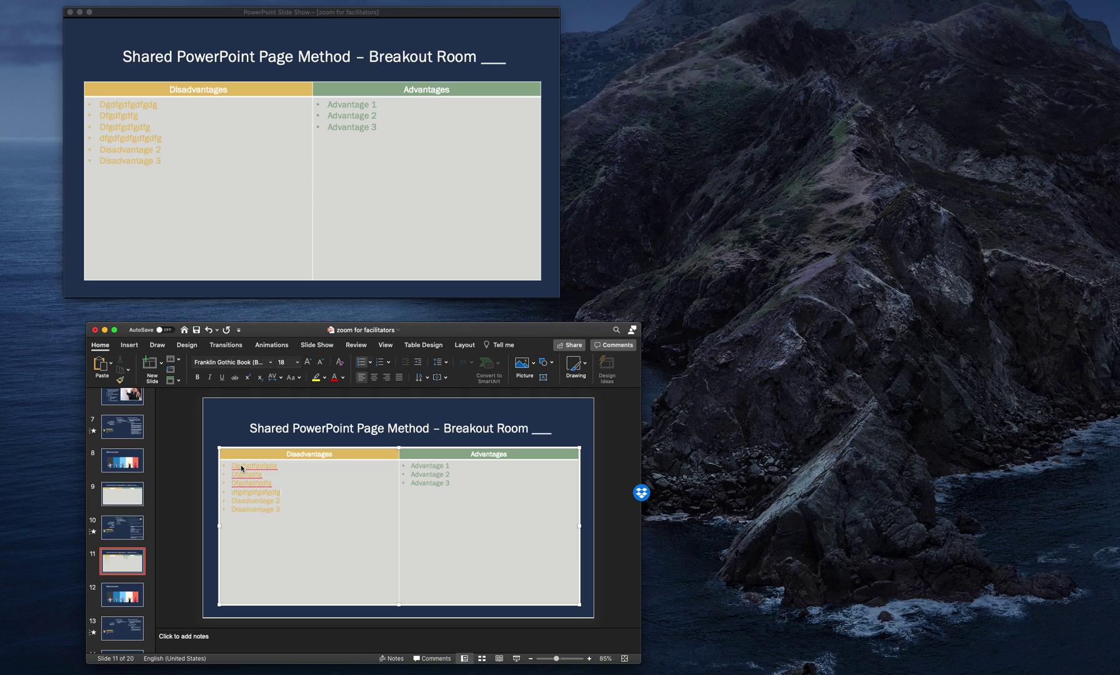
left_click(450, 475)
Bring the running show to its first slide and open slide 1 in the editing window.
scroll(119, 454, "up", 5)
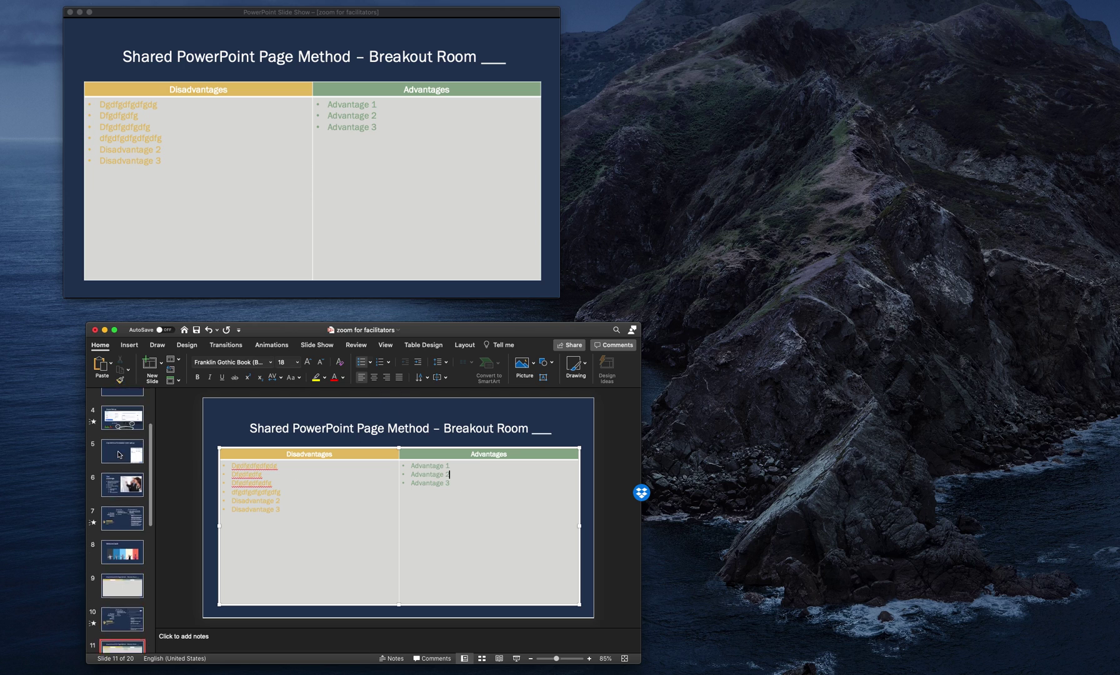
left_click(359, 214)
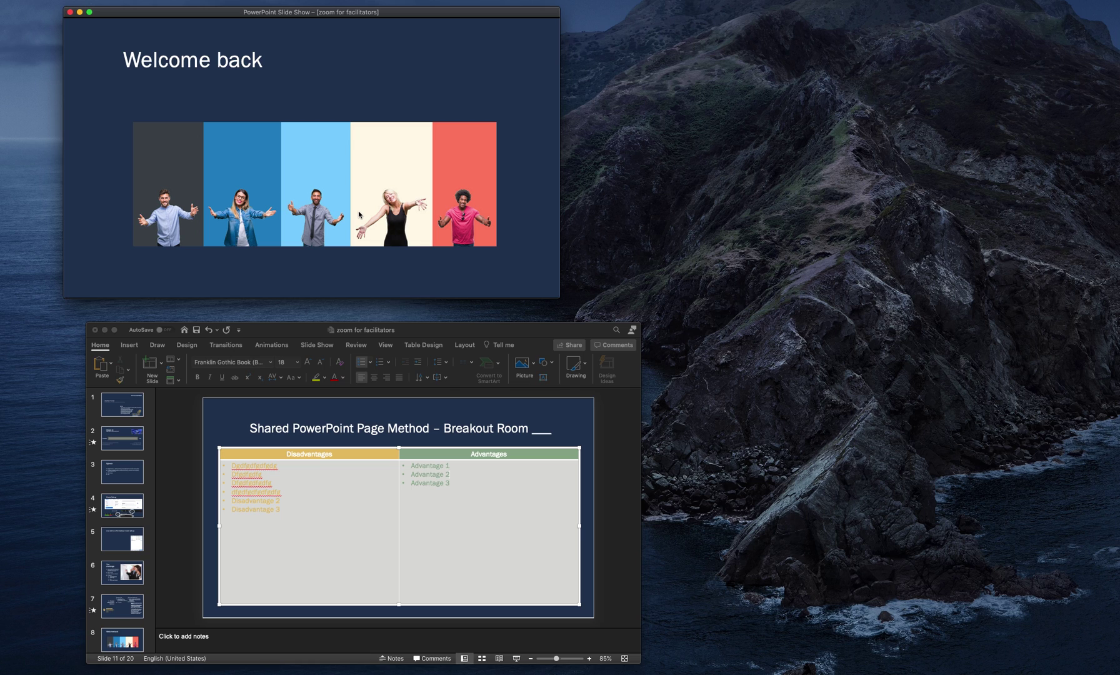
left_click(359, 214)
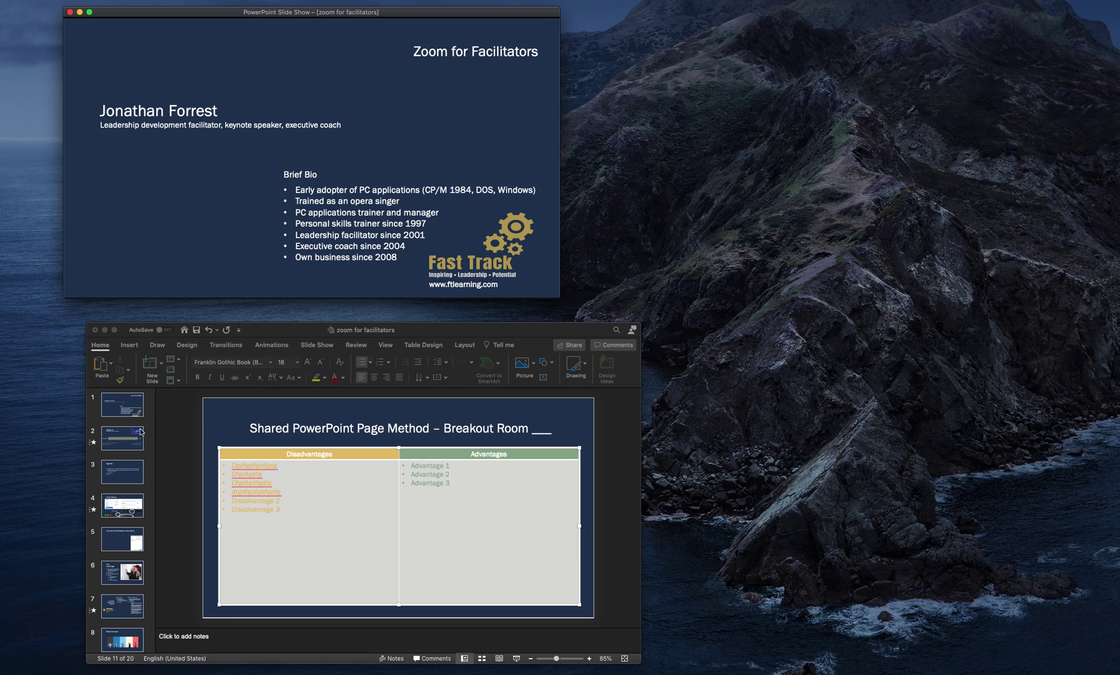
left_click(135, 401)
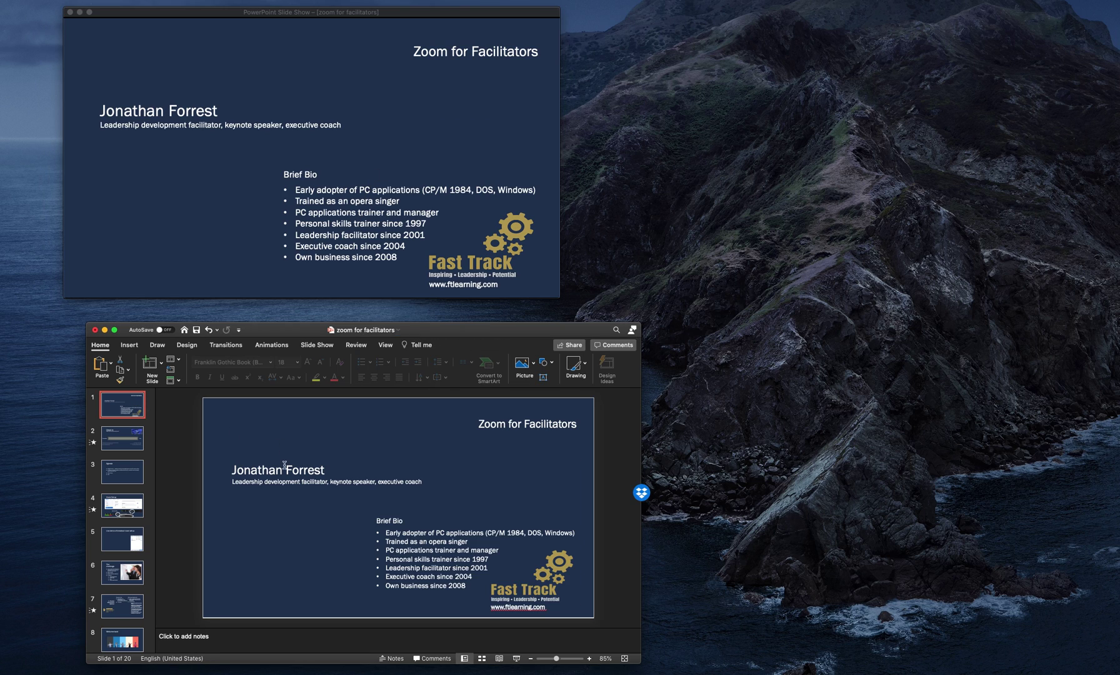
Append "er" to the presenter's name on slide 1 and delete those letters again.
left_click(331, 472)
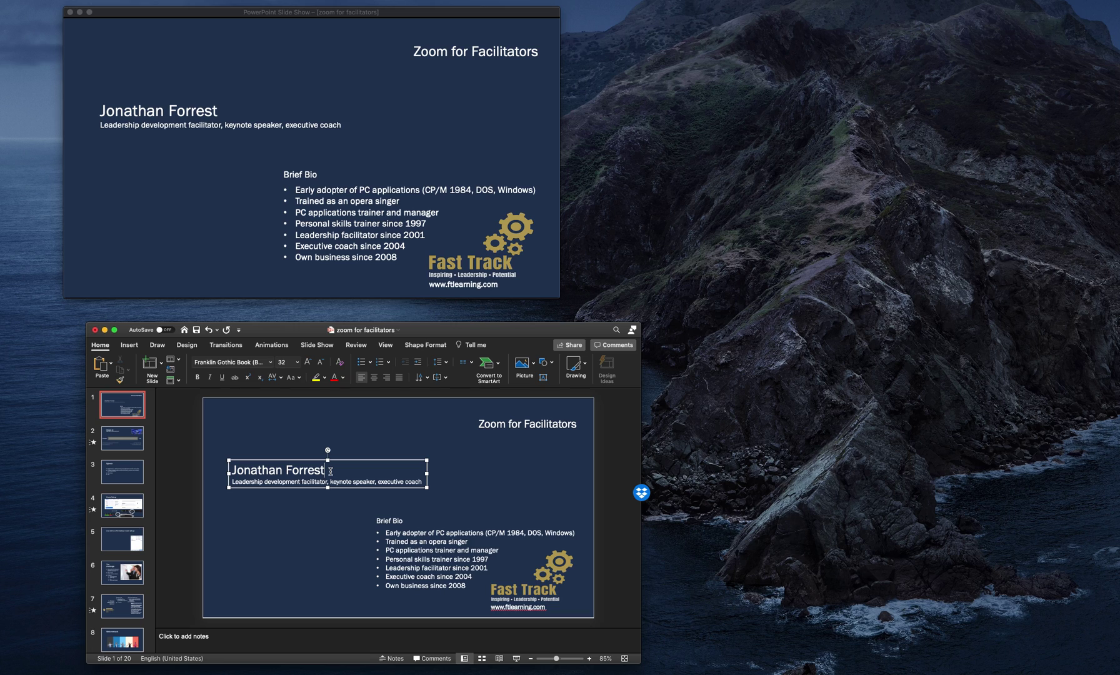
type("er")
key("BackSpace")
key("BackSpace")
Open slide 5 in the editing window and move the running show to the Agenda slide.
left_click(118, 542)
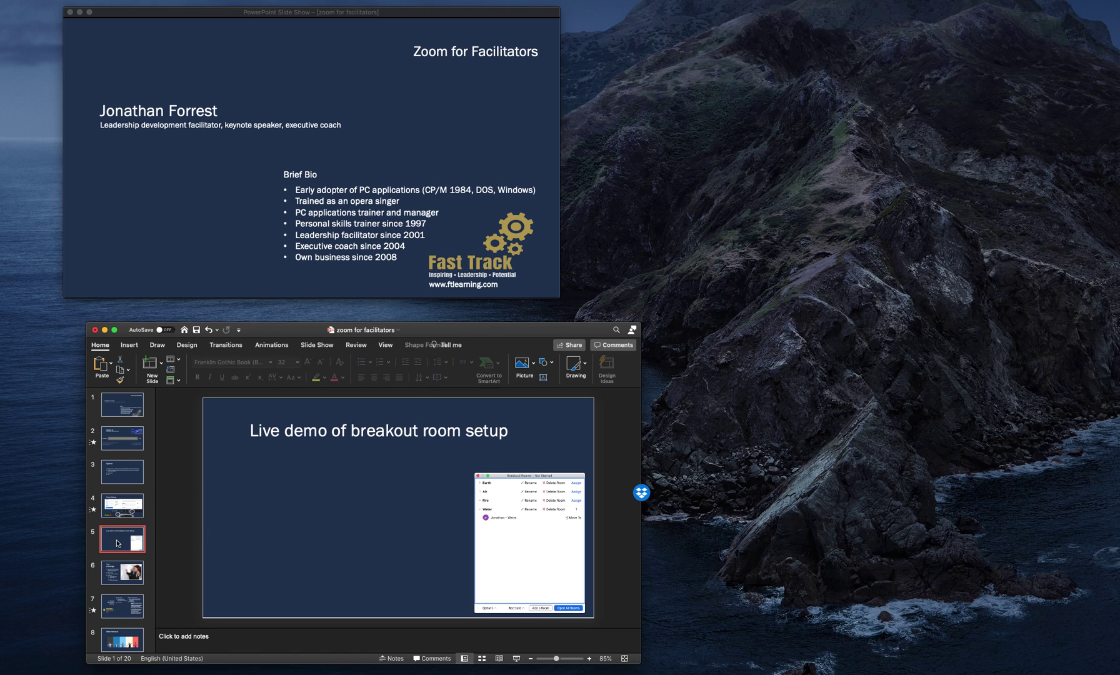
left_click(307, 217)
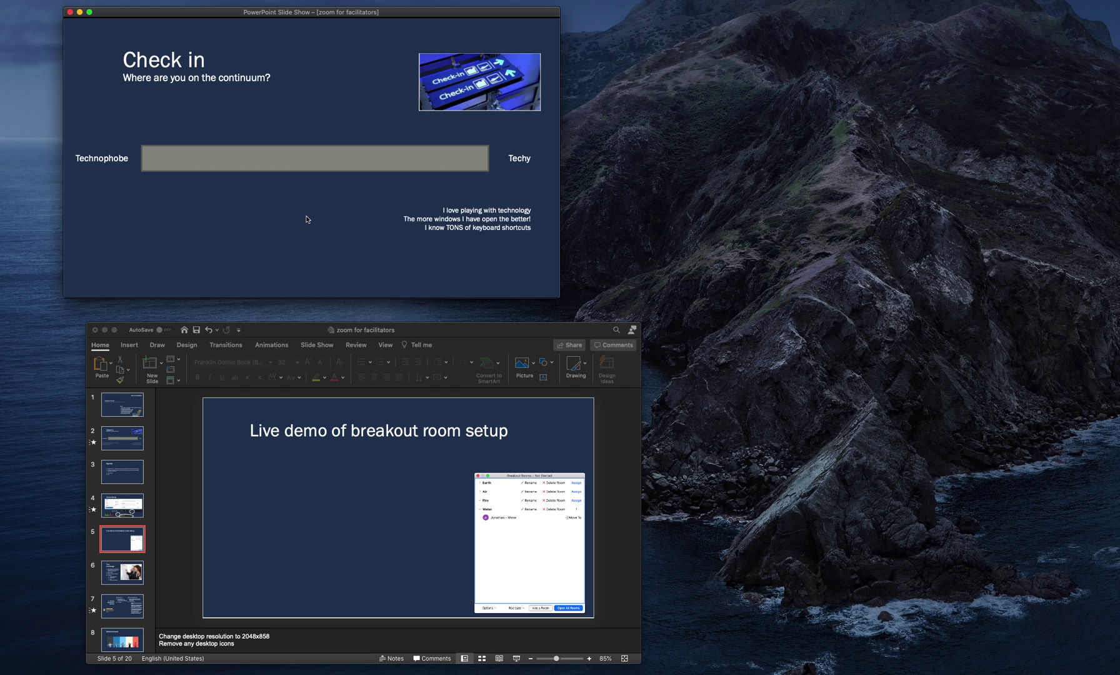
left_click(306, 218)
left_click(307, 219)
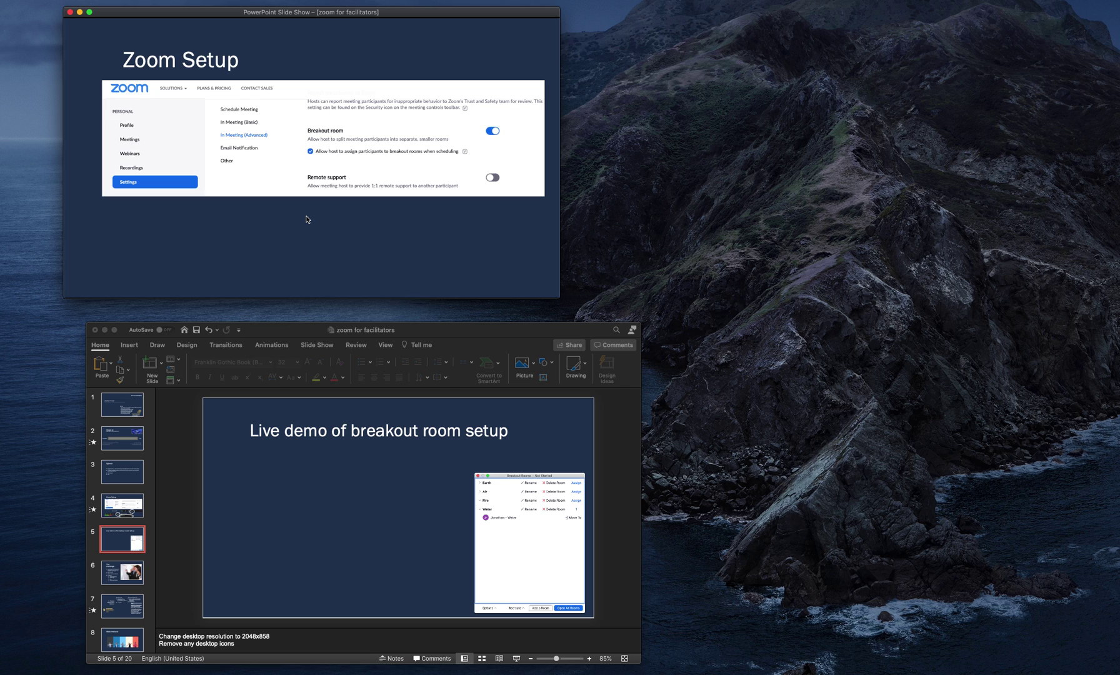
key("Left")
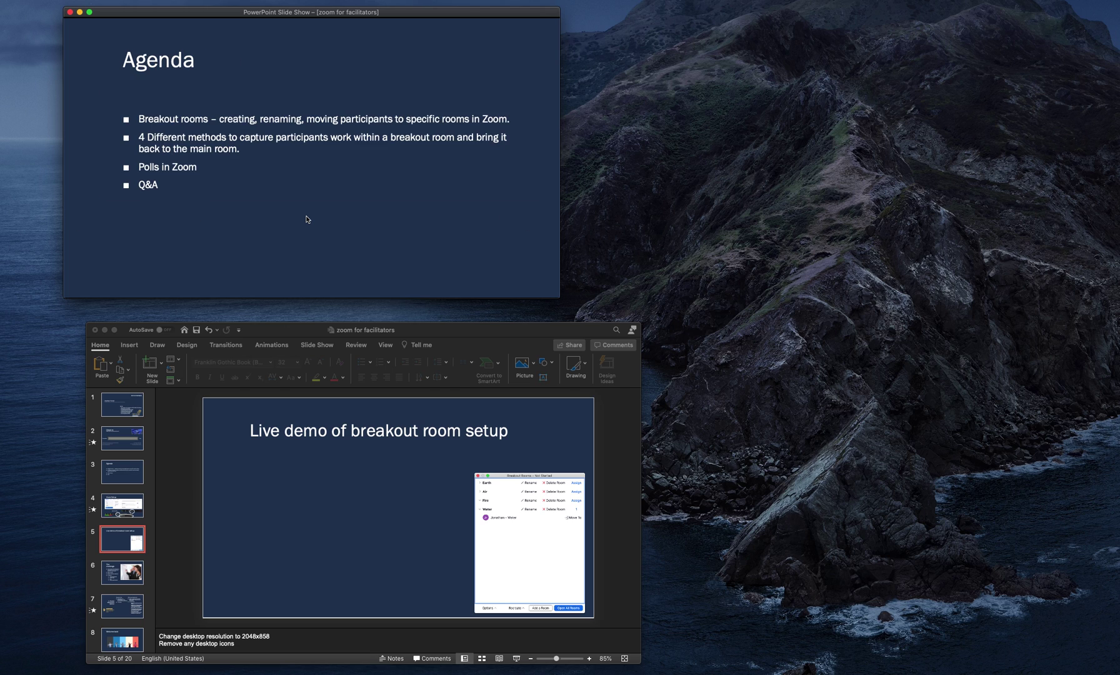
Open the Agenda slide in the editing window and add the bullet "Sharing powerpoint" below "Q&A".
left_click(126, 464)
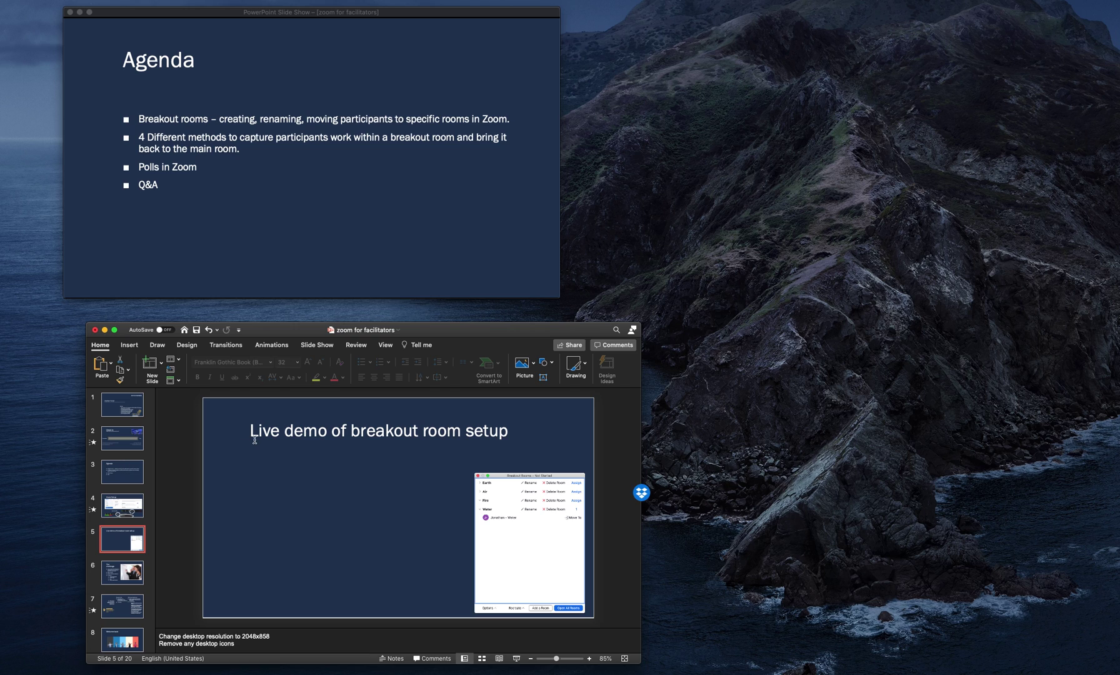
left_click(123, 470)
left_click(285, 528)
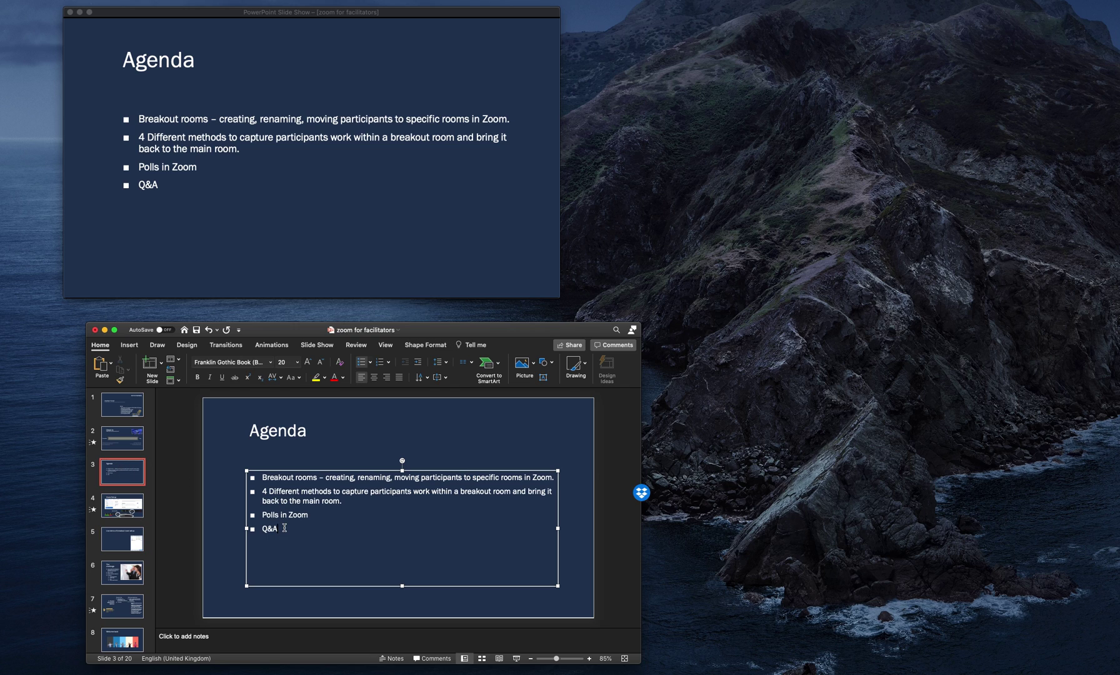
type("Sharing powerpoint")
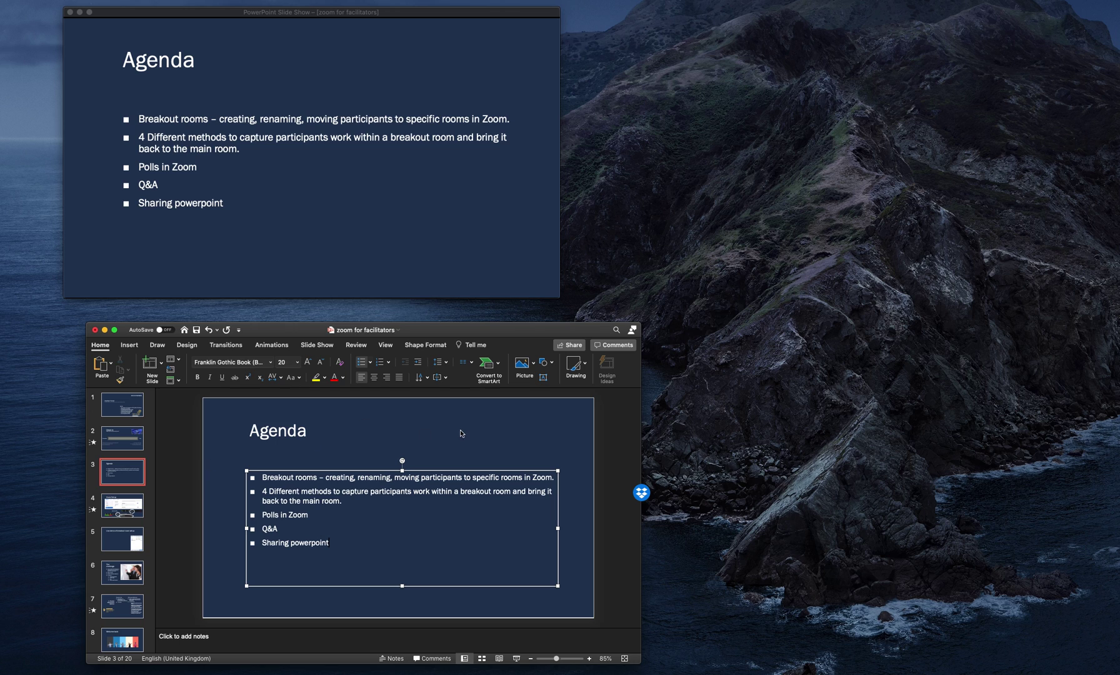
Open slide 5 in the editing window and advance the show through the Zoom Setup slide's two control bar images.
left_click(107, 537)
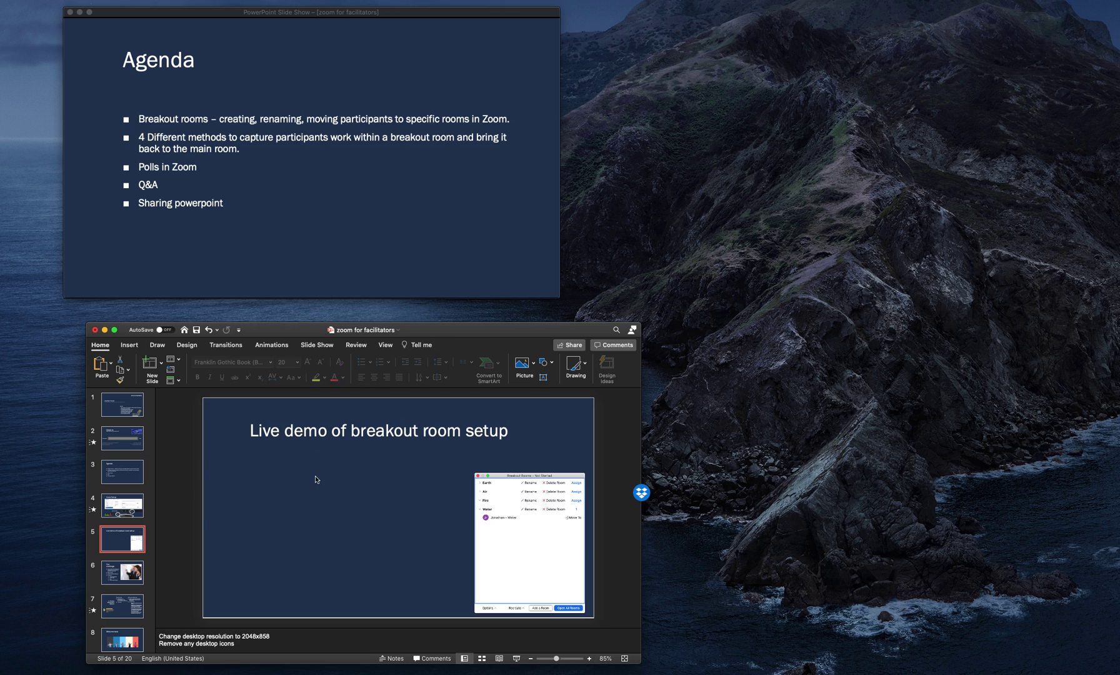
left_click(234, 231)
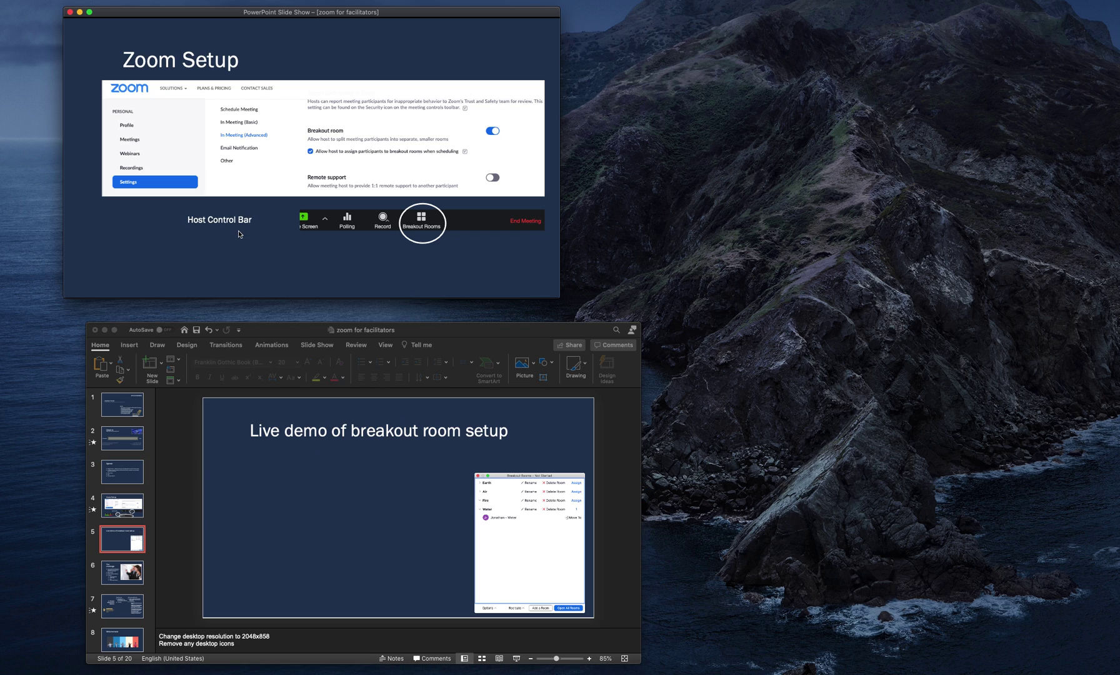
left_click(239, 233)
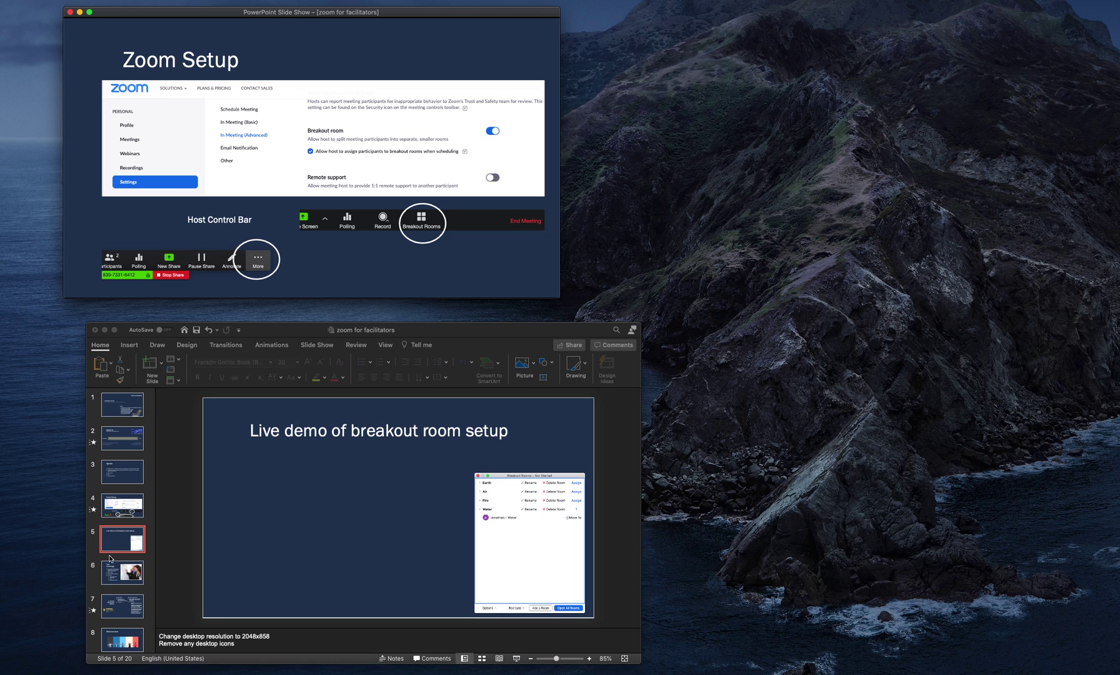
Open slide 17, "Which method will you use?", in the editing window while the show is running.
scroll(110, 556, "down", 3)
scroll(126, 561, "down", 5)
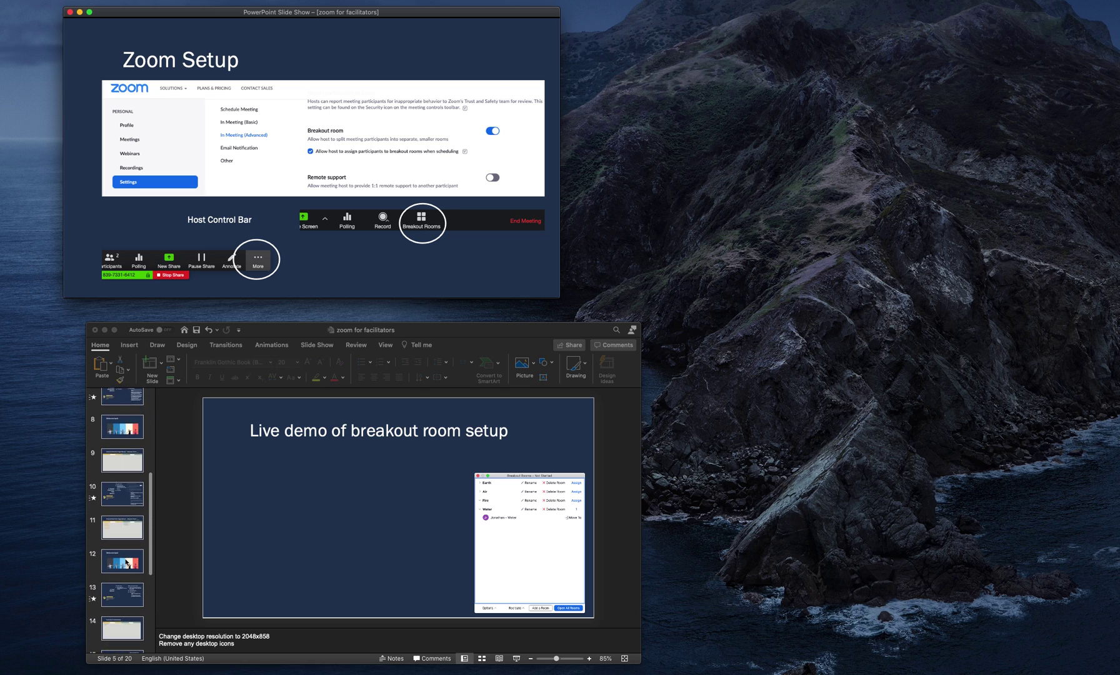
scroll(128, 533, "down", 4)
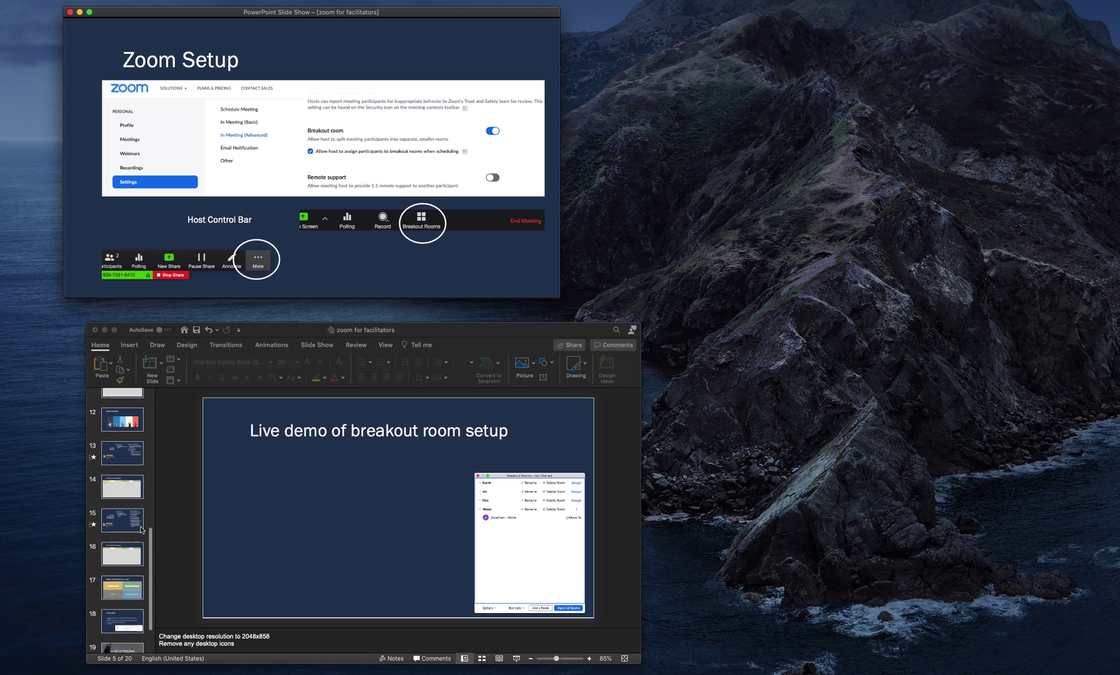
left_click(115, 535)
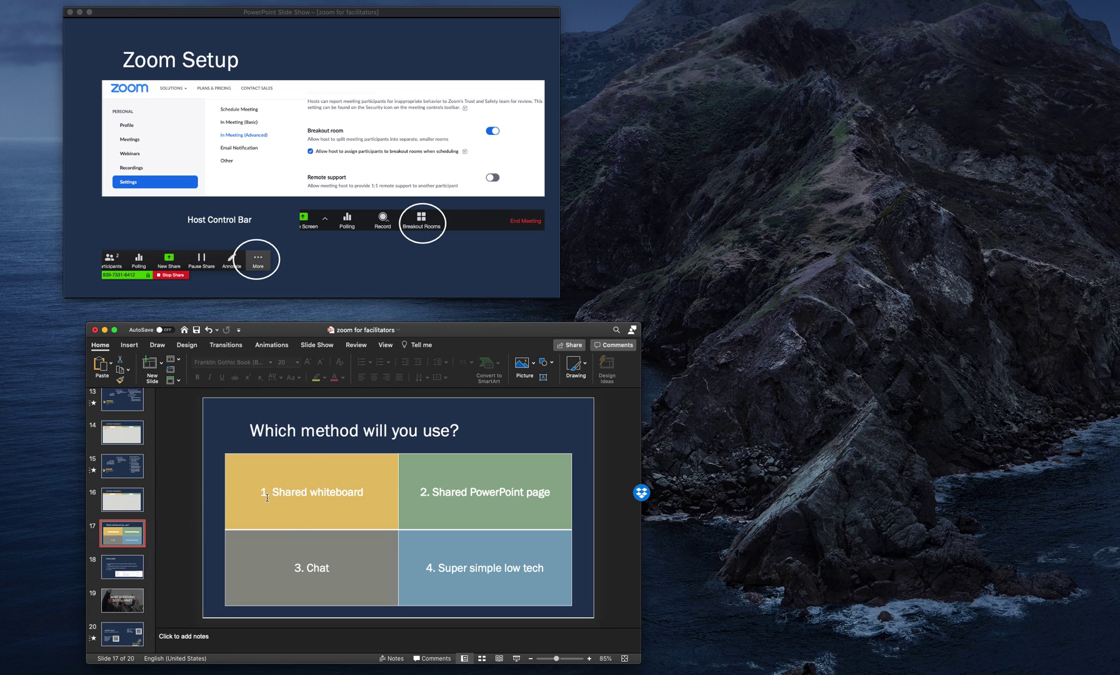
Advance the running show from Zoom Setup to the first "Summary of discussions" slide.
left_click(427, 273)
left_click(427, 273)
left_click(427, 273)
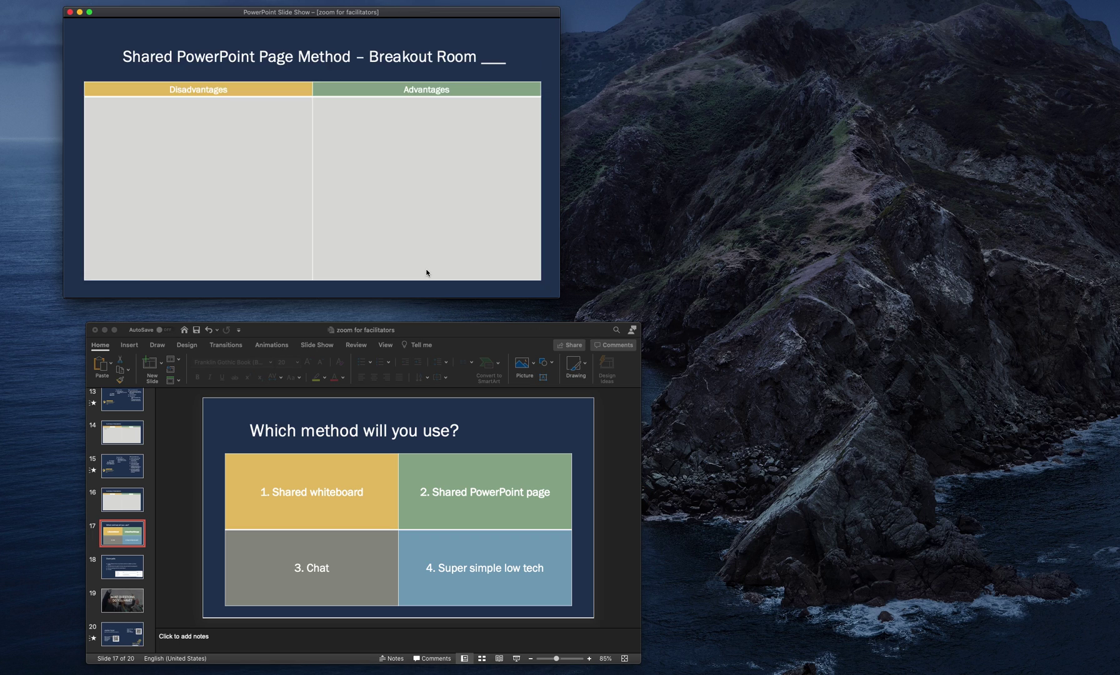
left_click(427, 272)
left_click(427, 272)
left_click(427, 273)
left_click(427, 273)
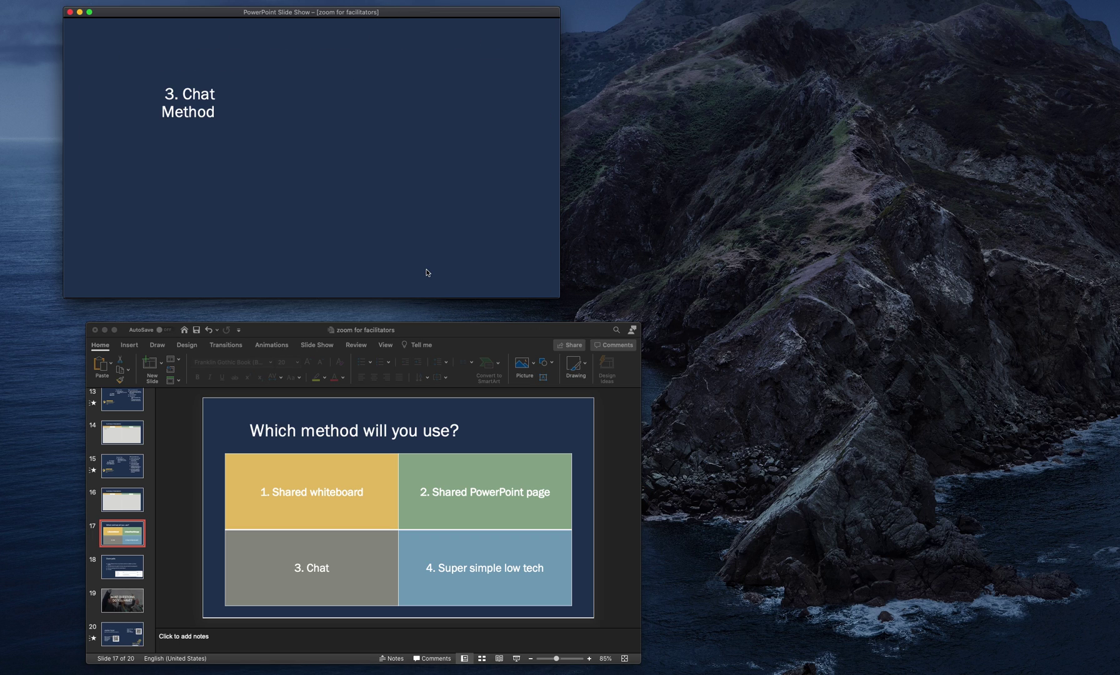
left_click(427, 273)
left_click(427, 272)
left_click(427, 272)
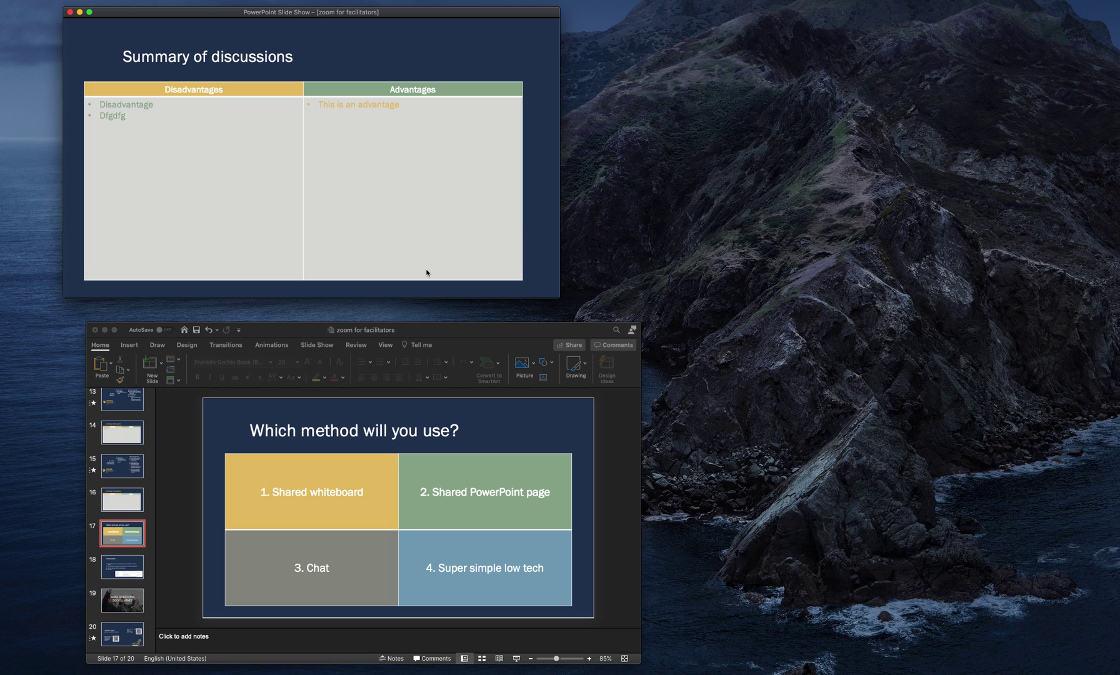
Jump the show by title to slide 16, "Summary of discussions", and advance it to "Which method will you use?".
right_click(487, 237)
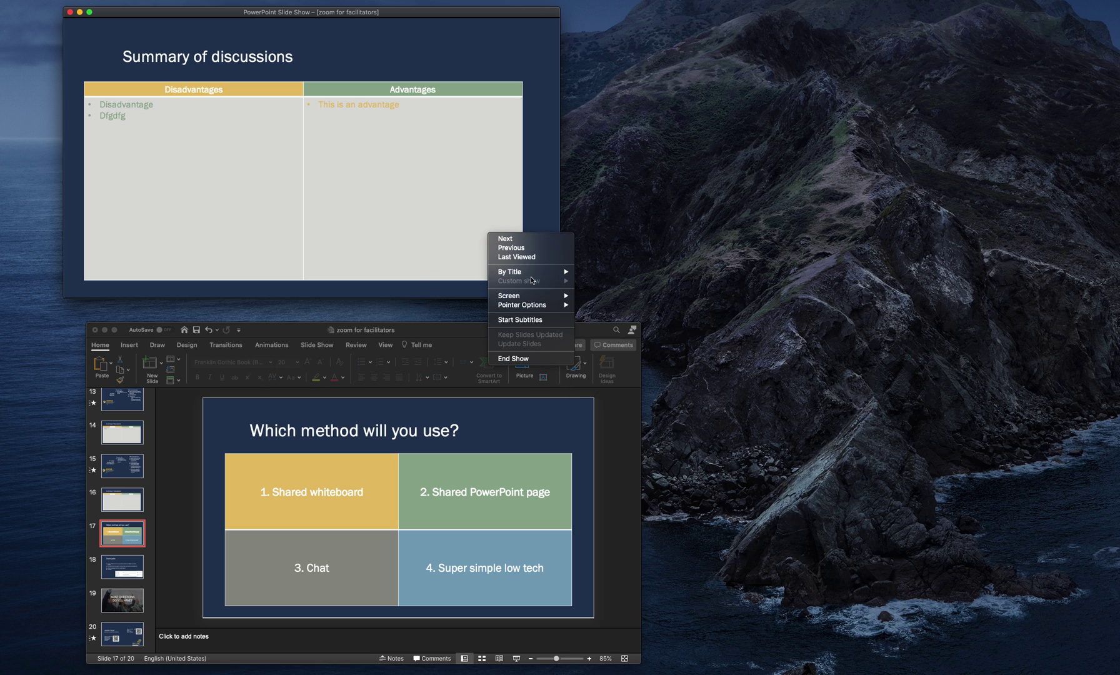
mouse_move(533, 275)
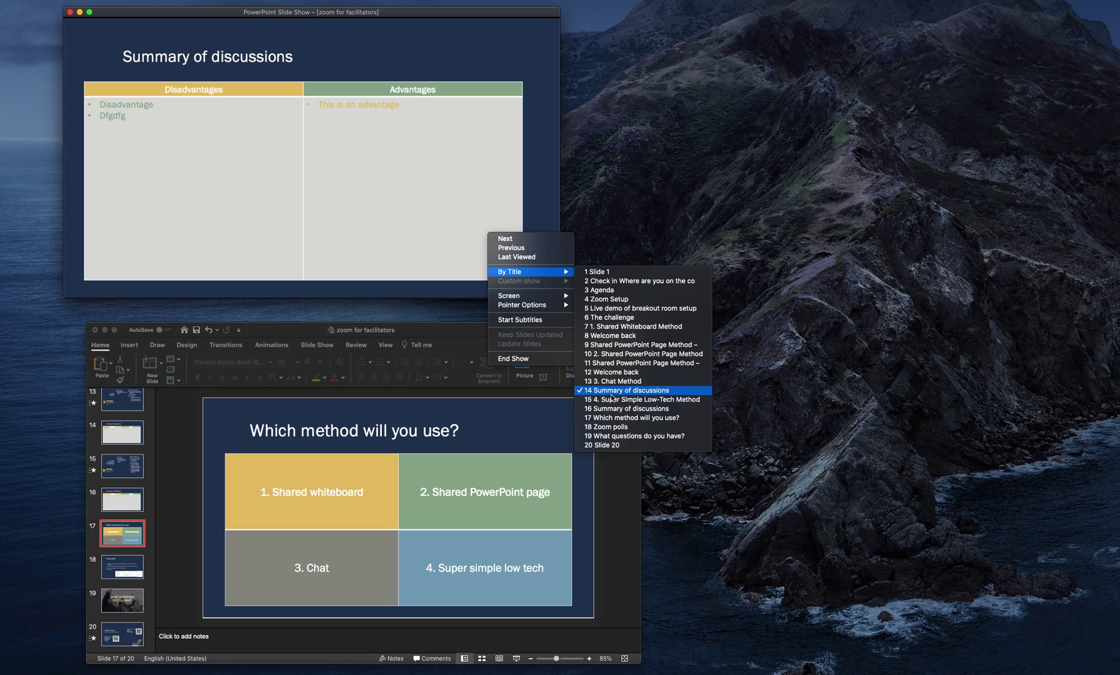
left_click(615, 410)
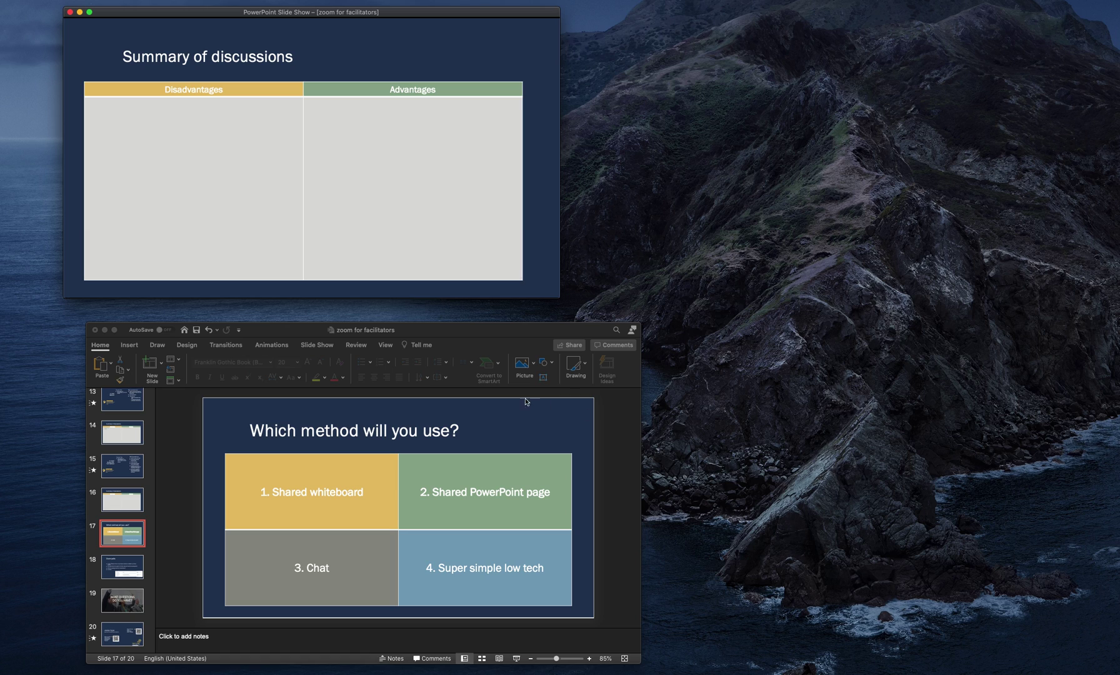
left_click(472, 228)
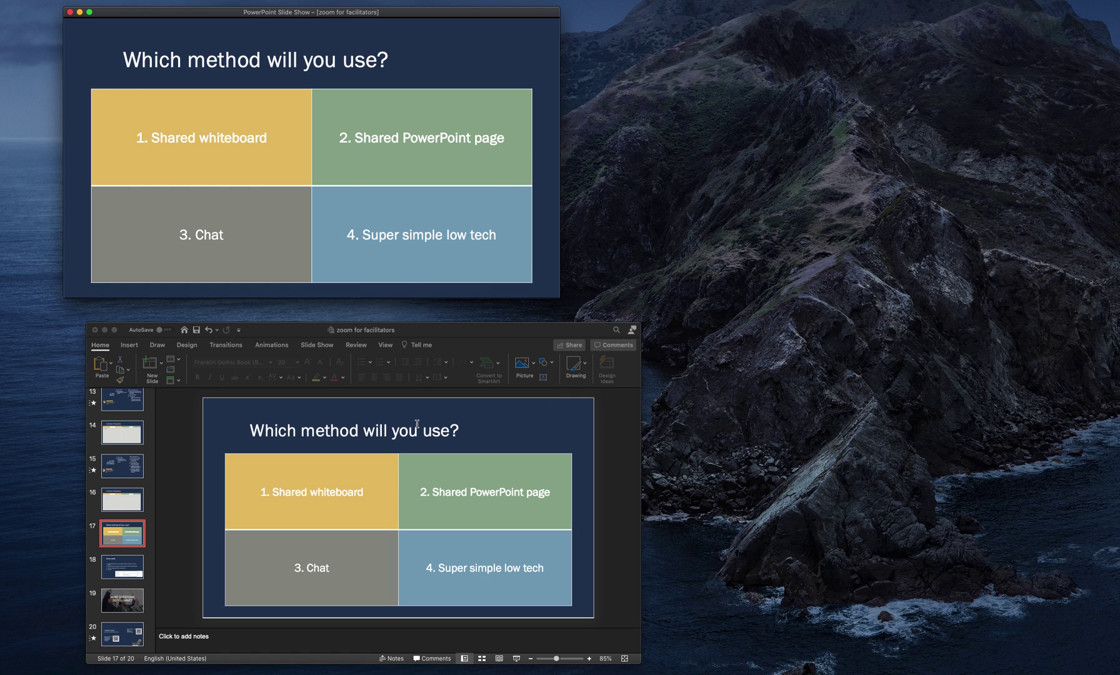
Add a text box reading "sdfsdfsdf" beside the title on slide 17 and delete it again.
left_click(419, 466)
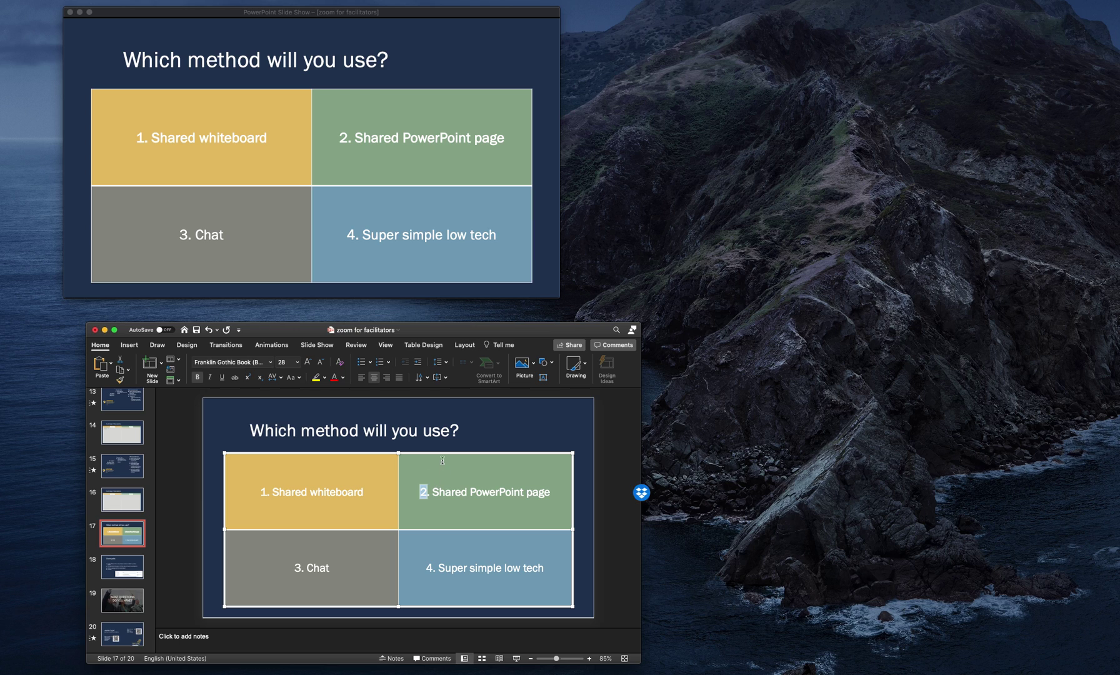
left_click(478, 434)
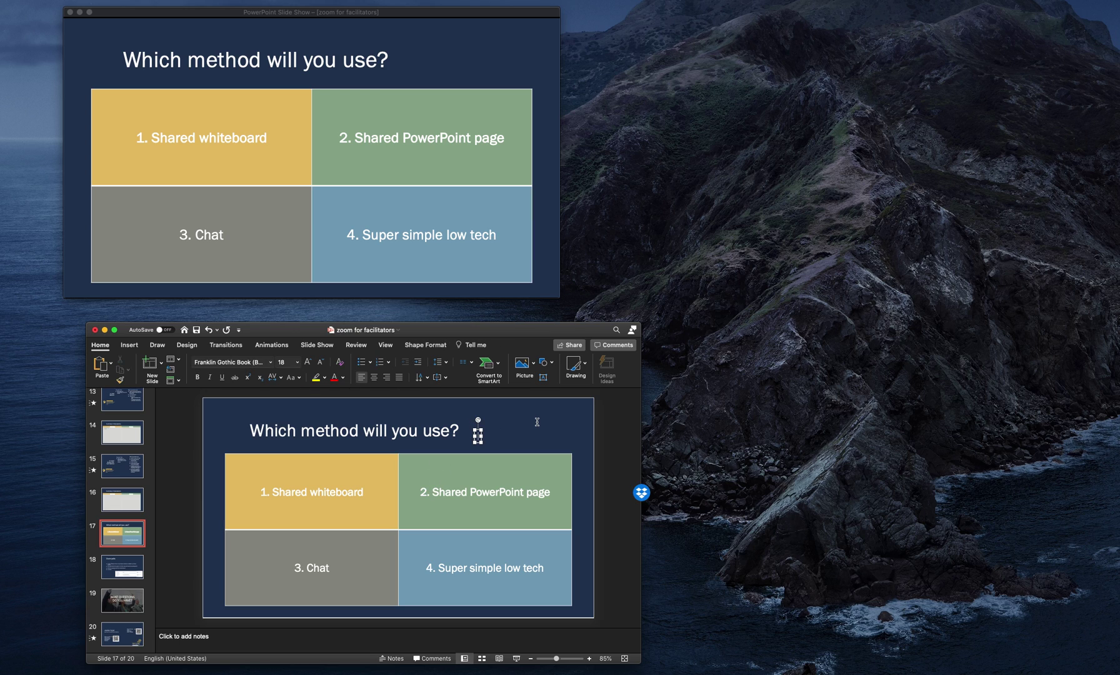
type("sdfsdfsdf")
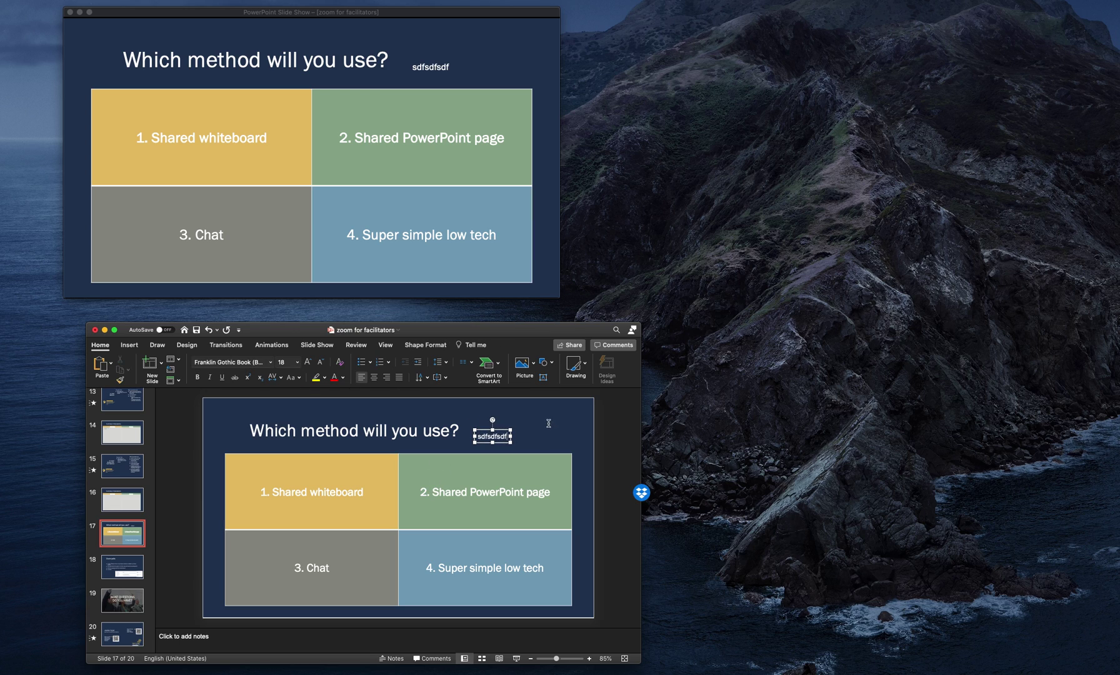
left_click(503, 430)
key("Delete")
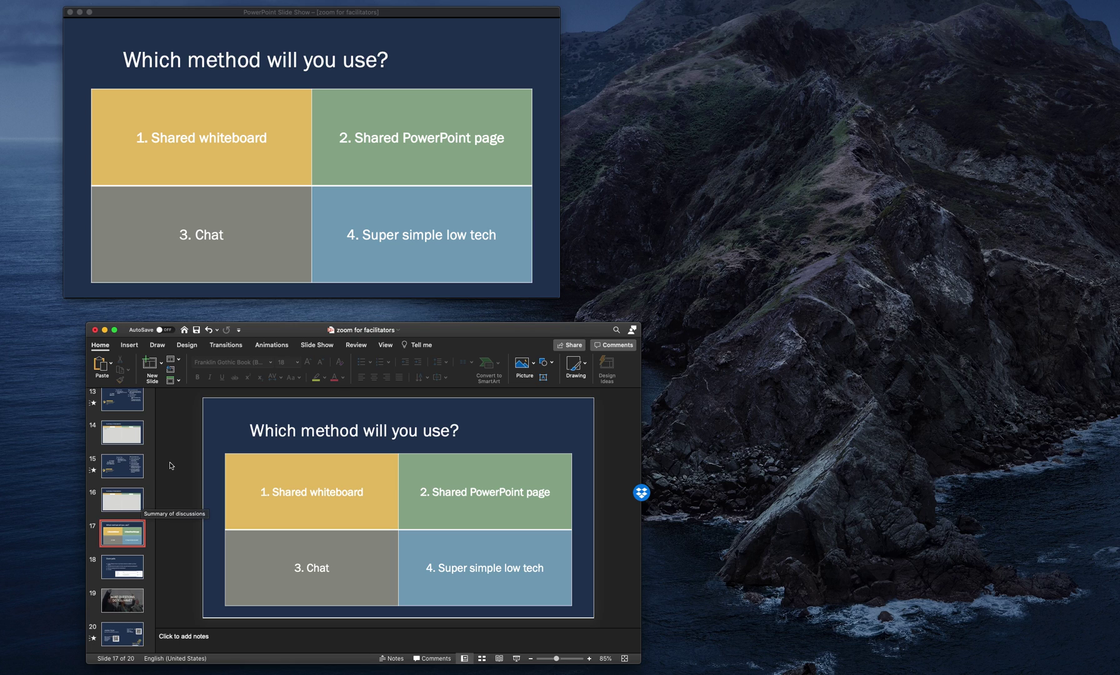
Insert a new slide after slide 17, advance the show to it and title it "dfgdfgdf".
left_click(150, 364)
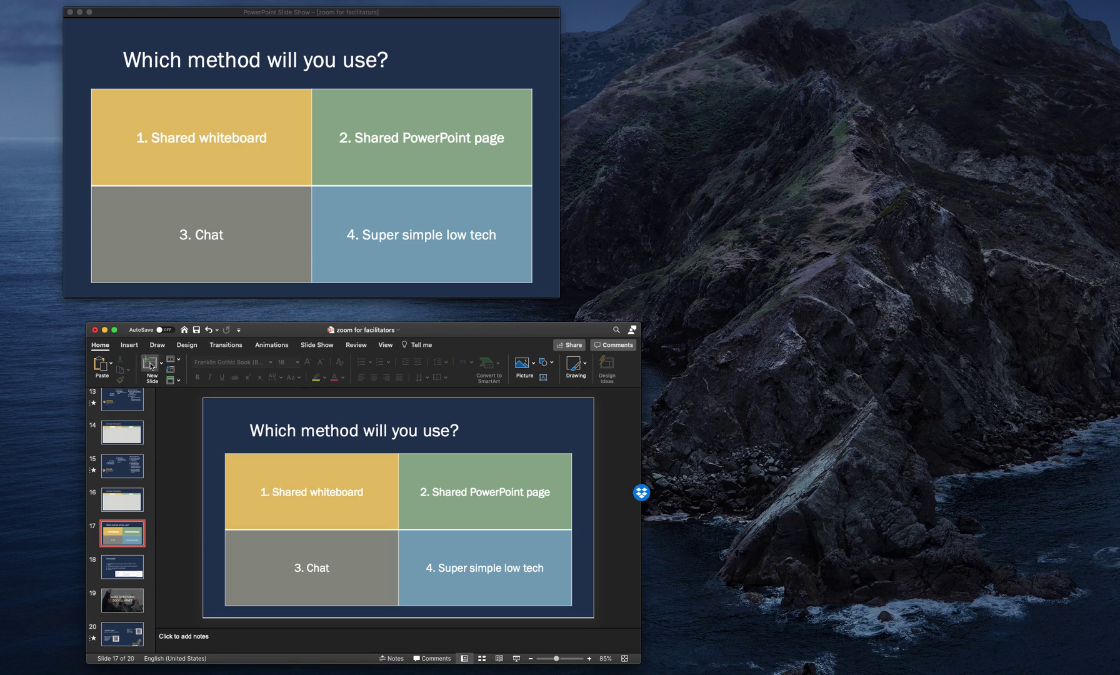
left_click(379, 218)
left_click(336, 435)
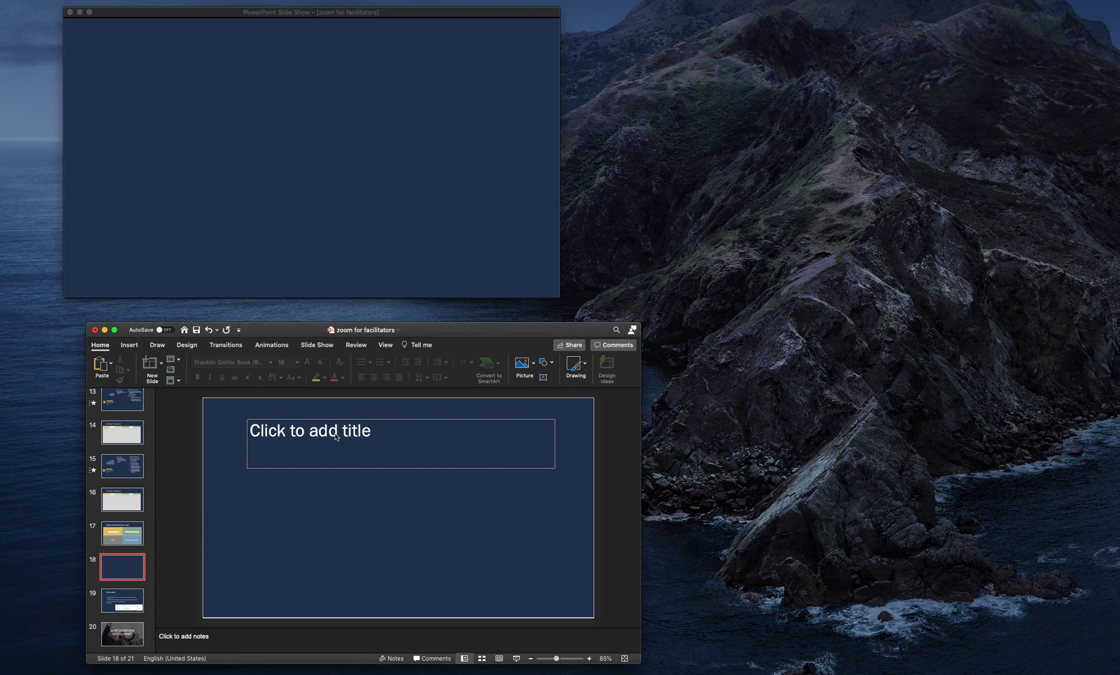
type("dfgdfgdf")
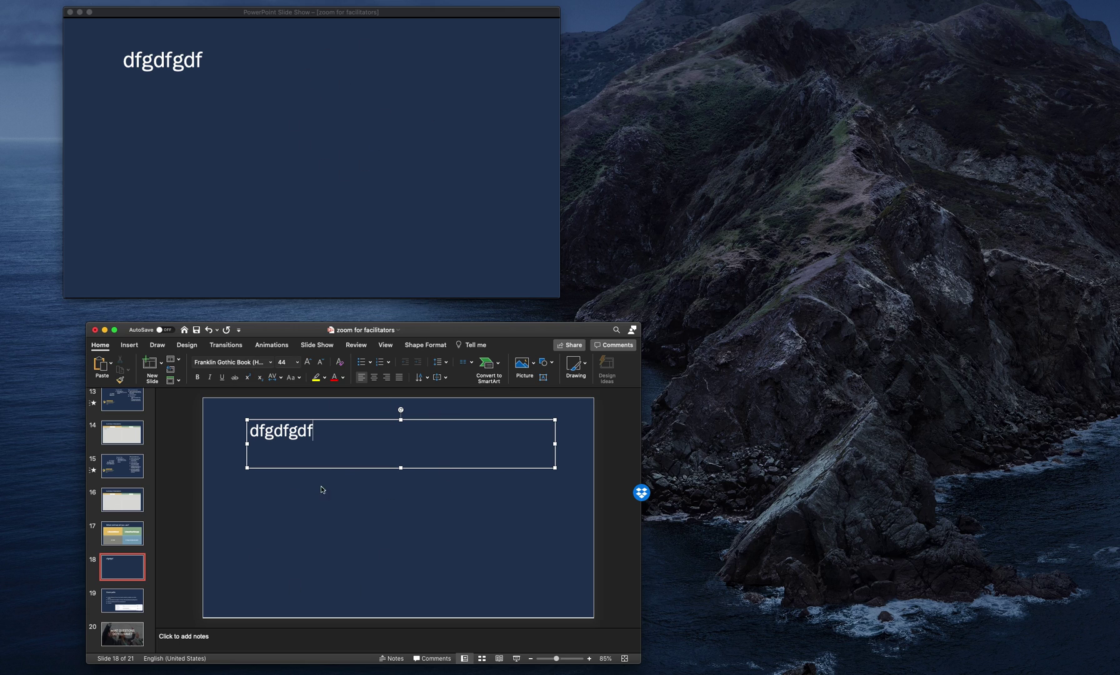
Return the editing window's thumbnails to the start of the deck and advance the running show to "Zoom polls".
scroll(119, 478, "up", 10)
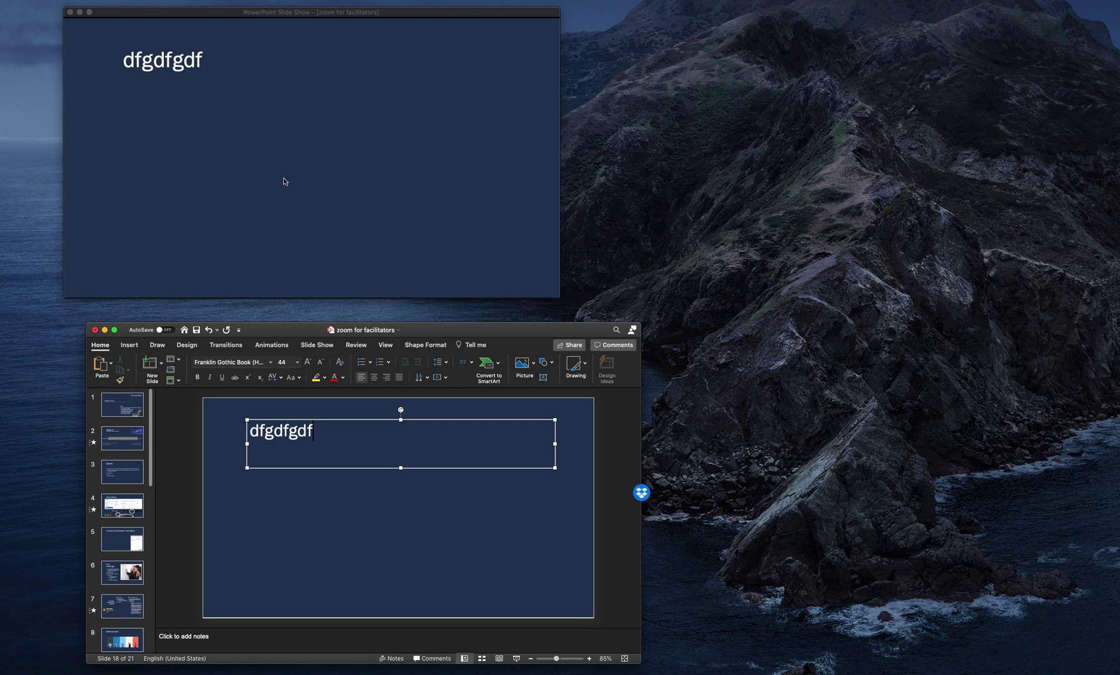
left_click(295, 155)
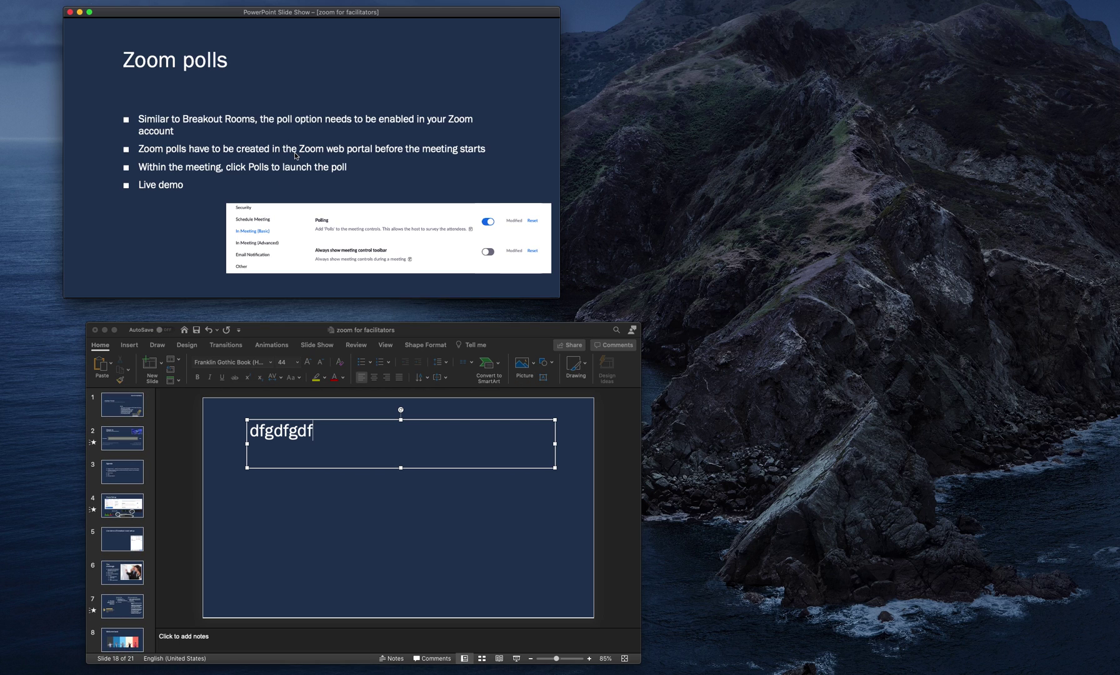
Move the running show to "Check in" and open slide 3, "Agenda", in the editing window.
left_click(294, 154)
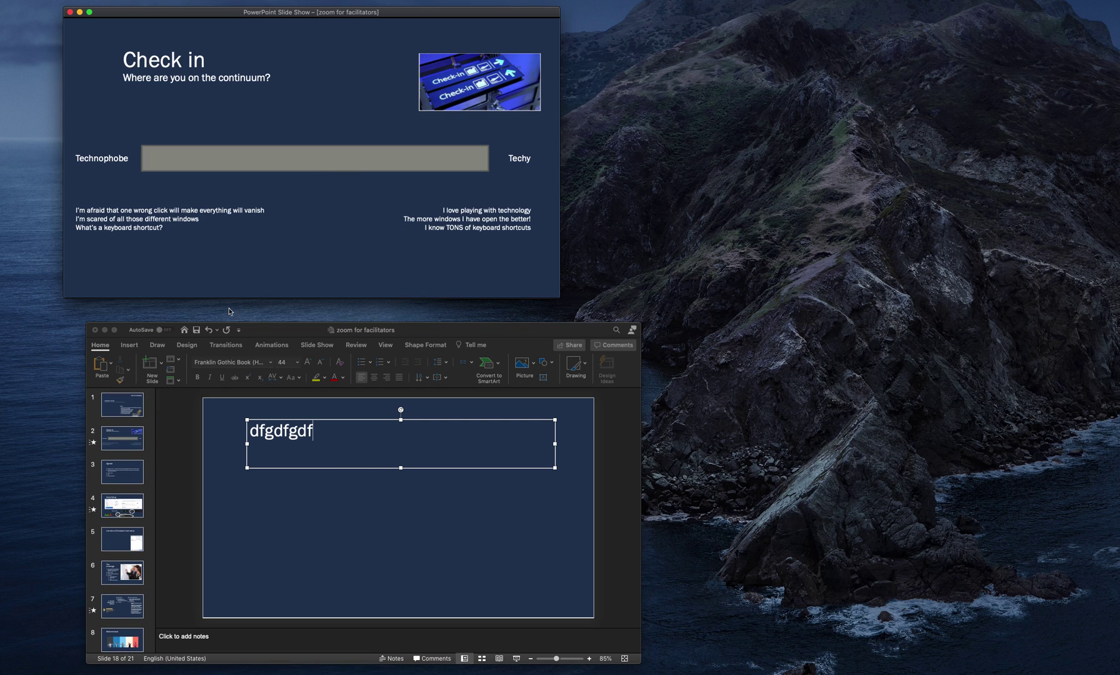
left_click(122, 438)
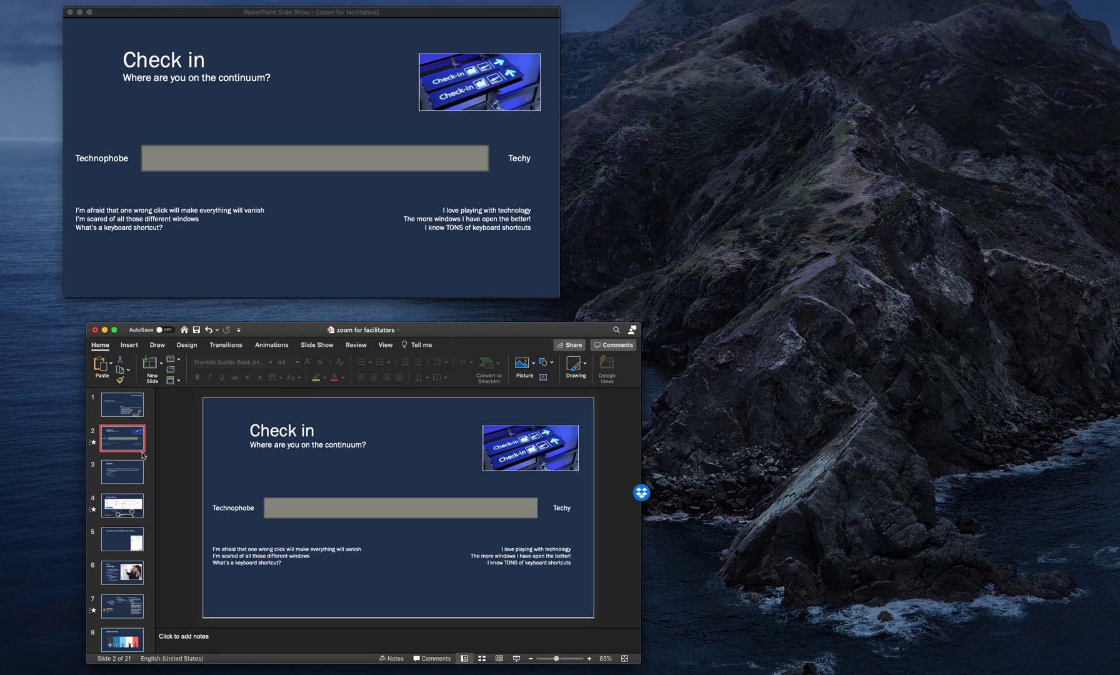
left_click(131, 470)
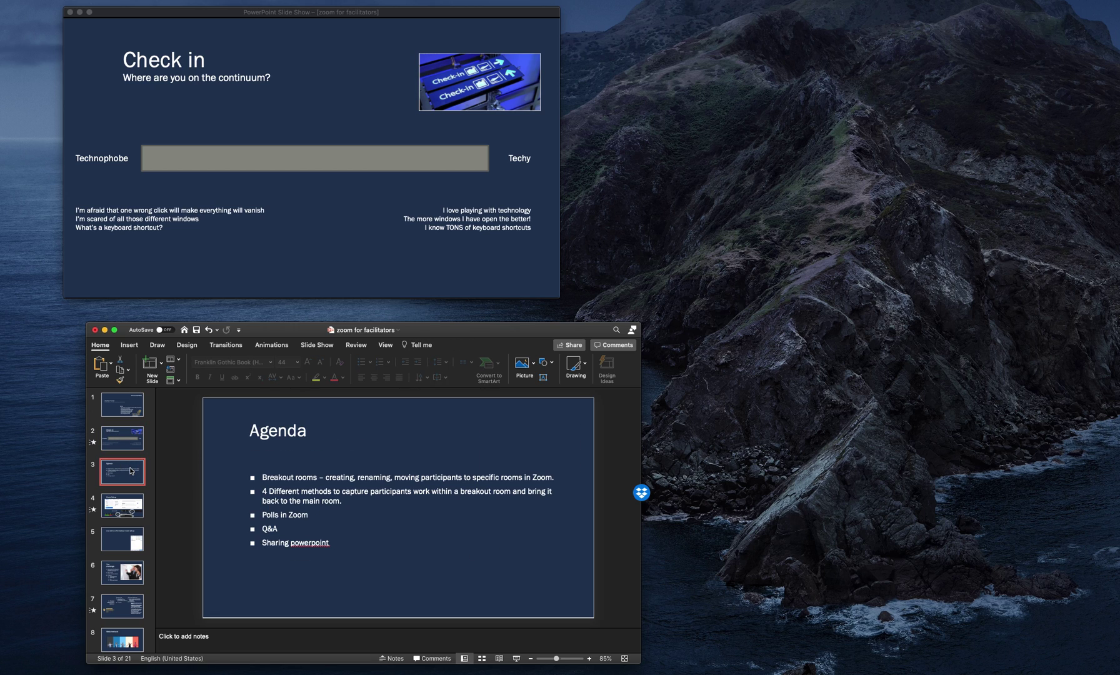
Enlarge the notes area beneath the "Agenda" slide and advance the running show to "Agenda".
left_click(219, 642)
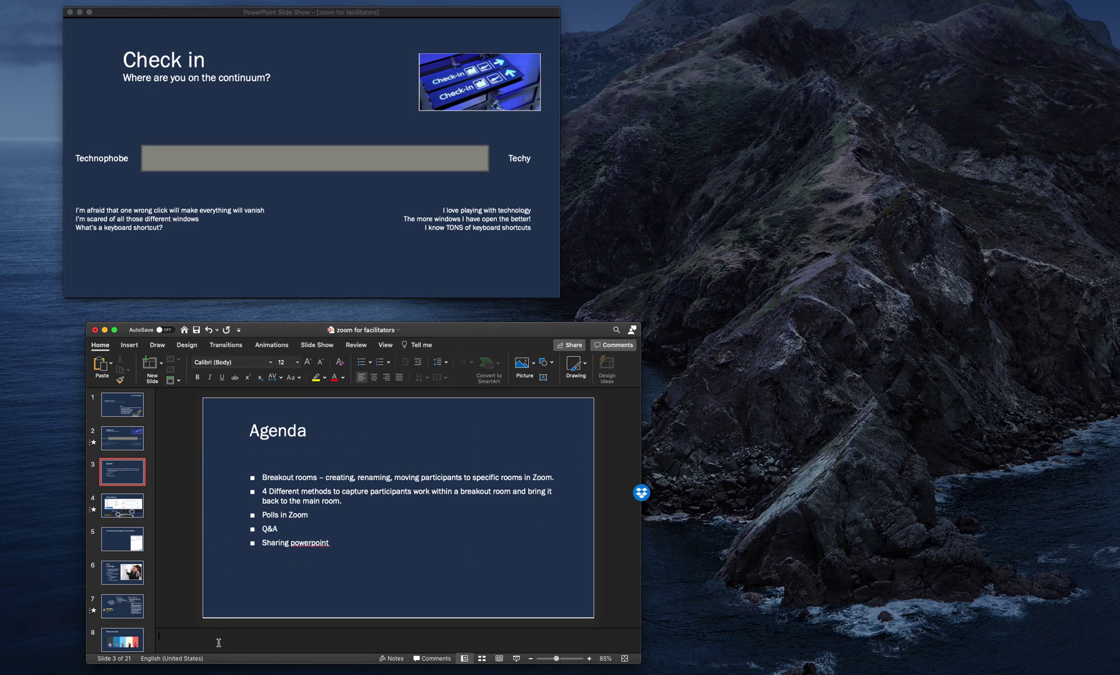
left_click_drag(226, 629, 233, 543)
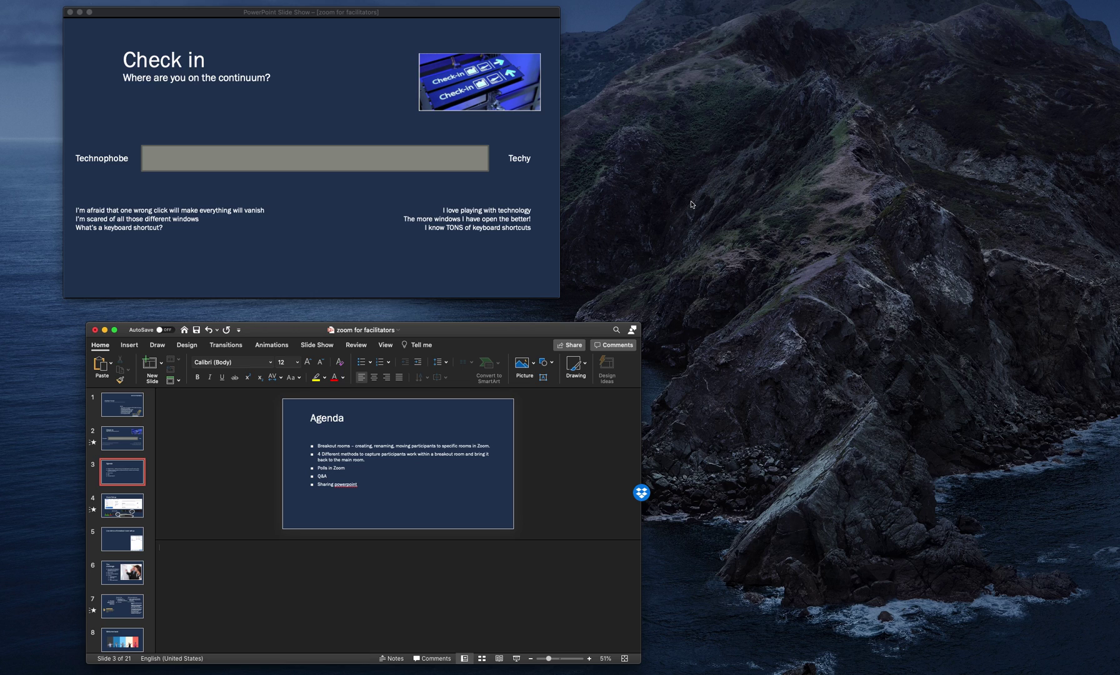
left_click(427, 236)
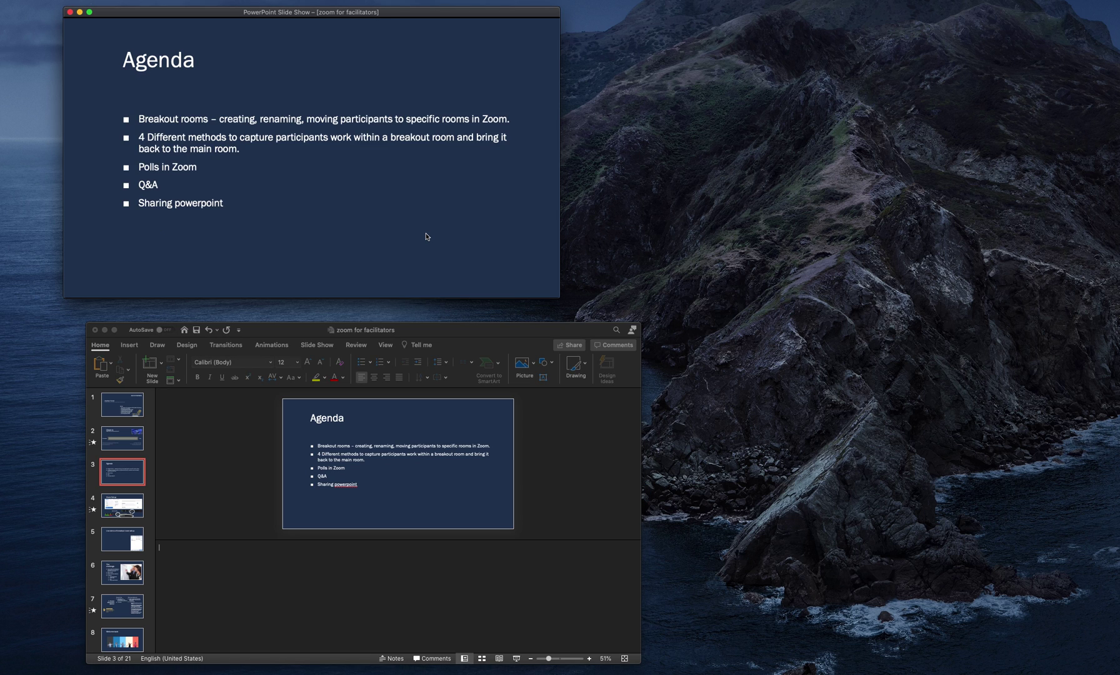
End the windowed slide show, then enlarge and reposition the editing window on the desktop.
key("Escape")
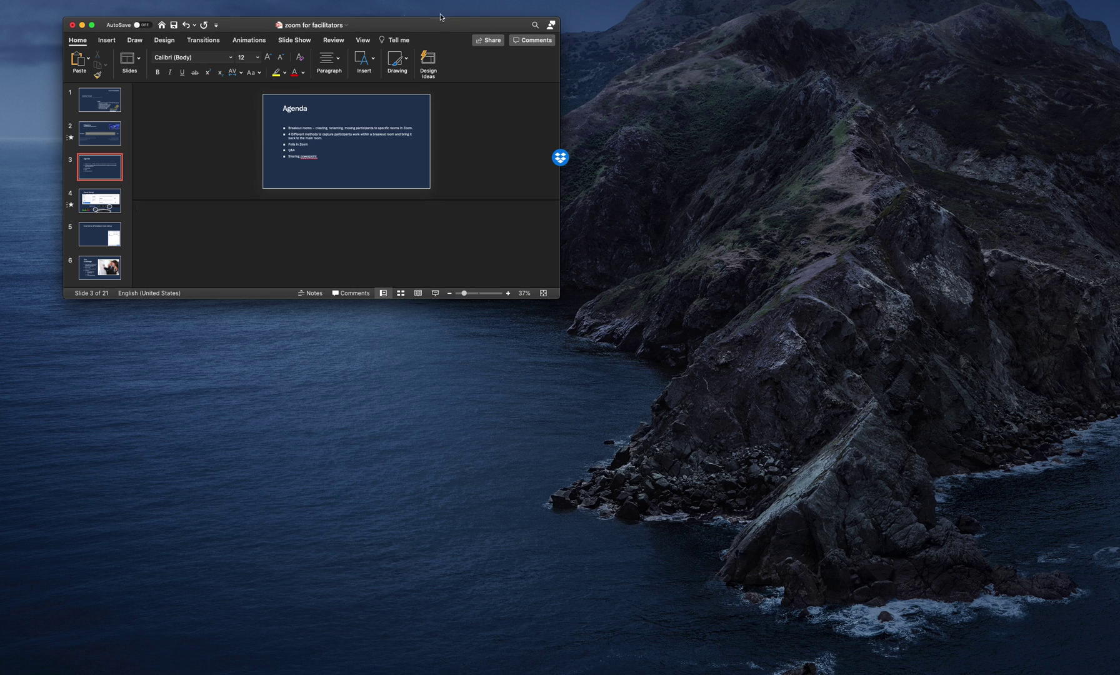
left_click_drag(440, 17, 516, 194)
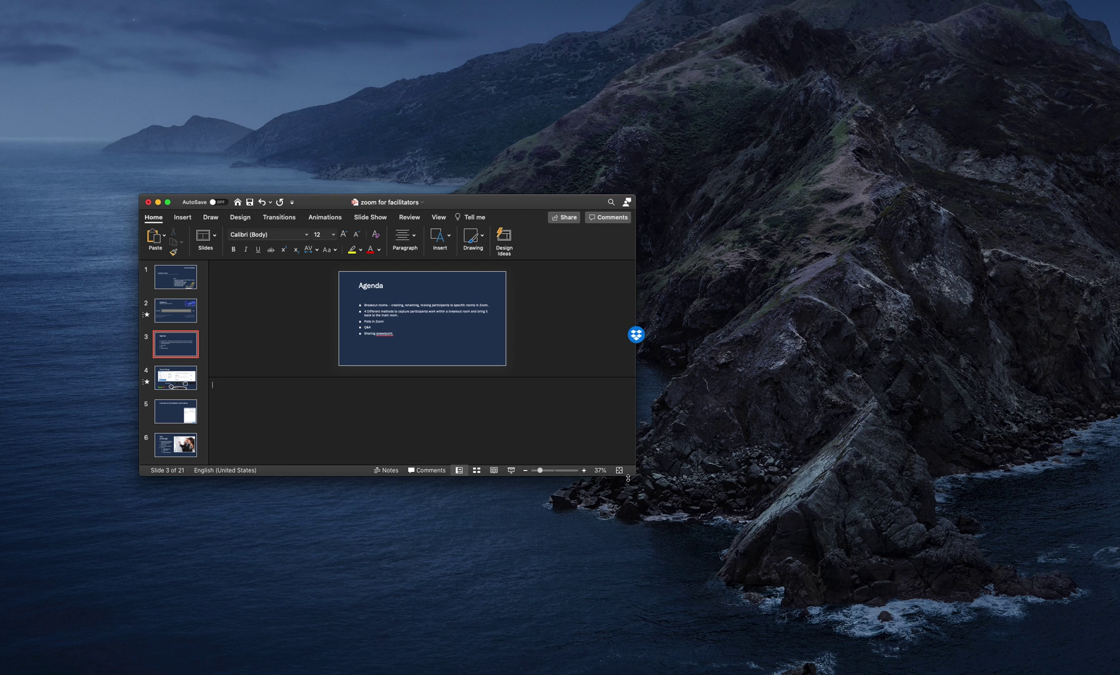
left_click_drag(632, 476, 725, 610)
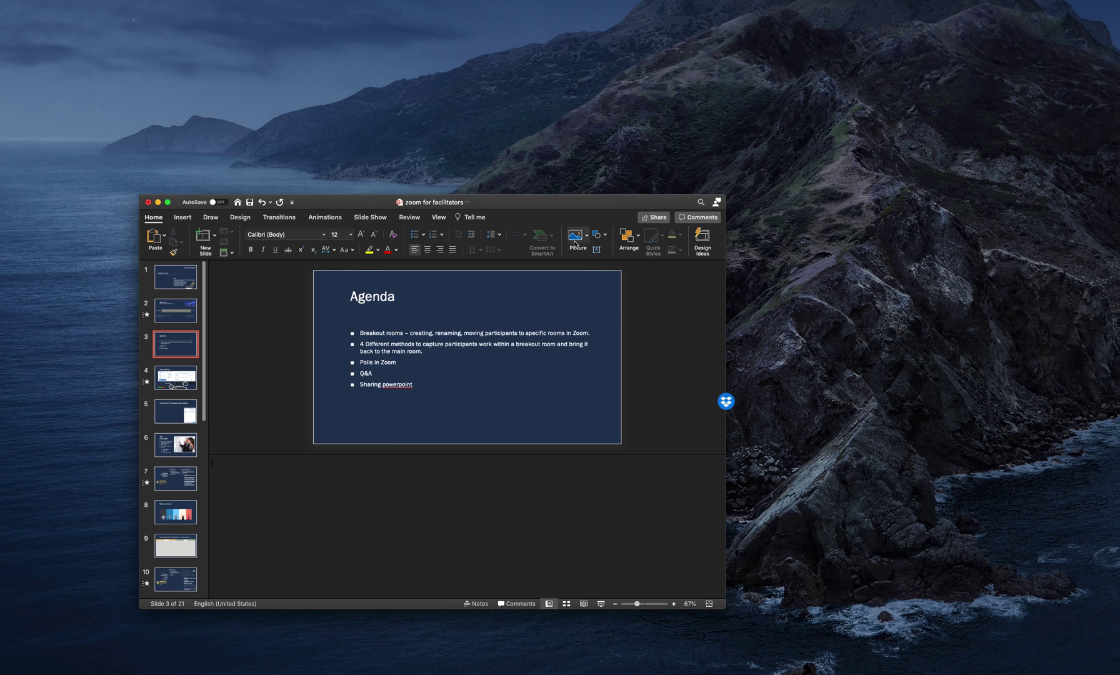
left_click_drag(557, 206, 500, 75)
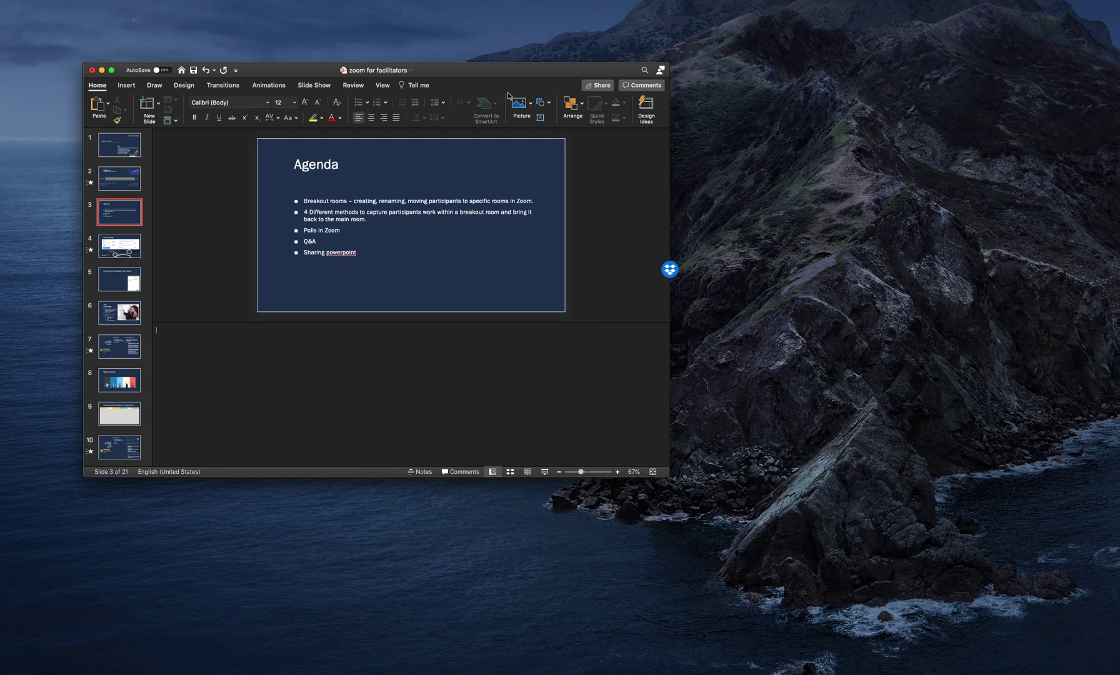
Open the presentation in Reading View, shrink its window to fit the slide without black bars, and return to normal editing.
left_click(383, 86)
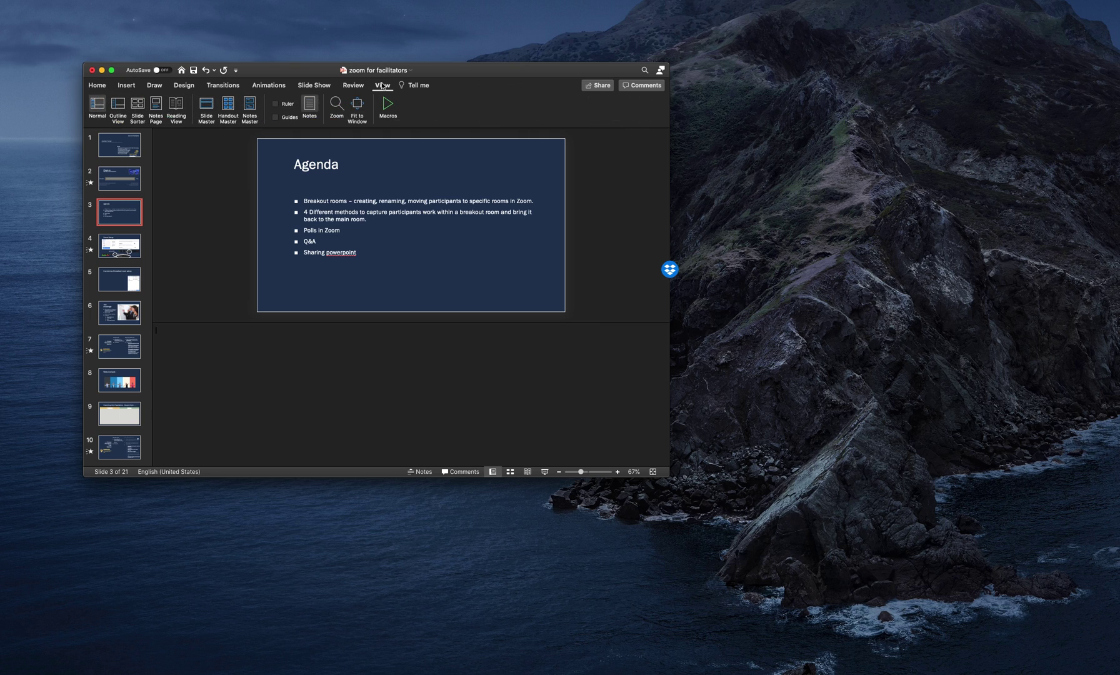
left_click(175, 112)
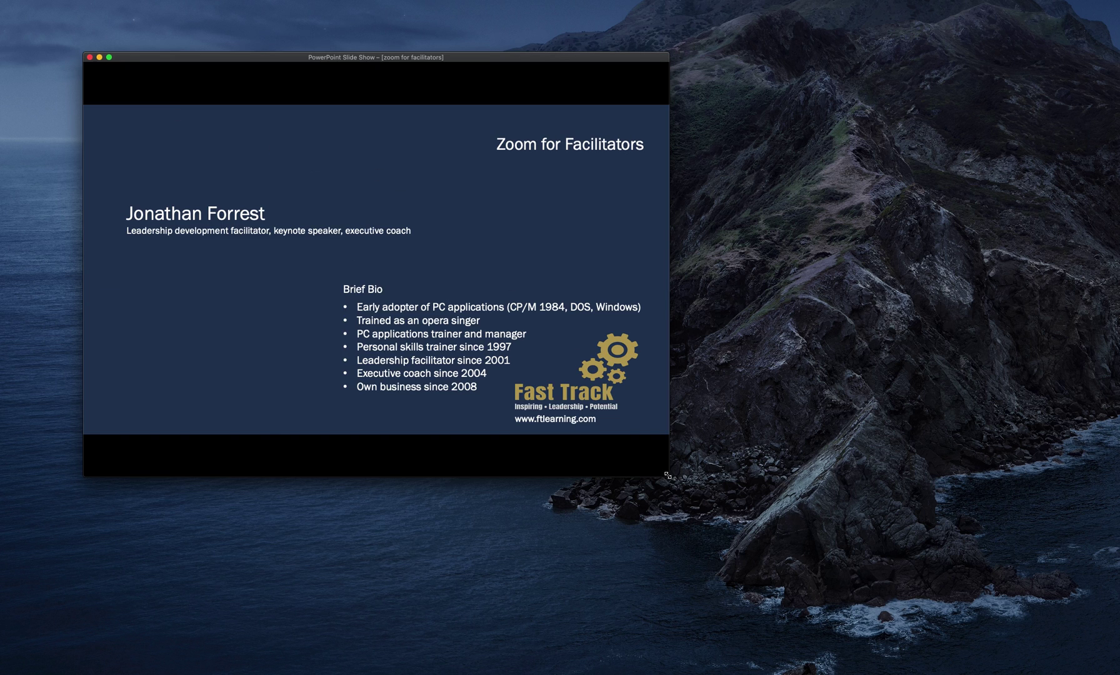
left_click_drag(667, 475, 568, 332)
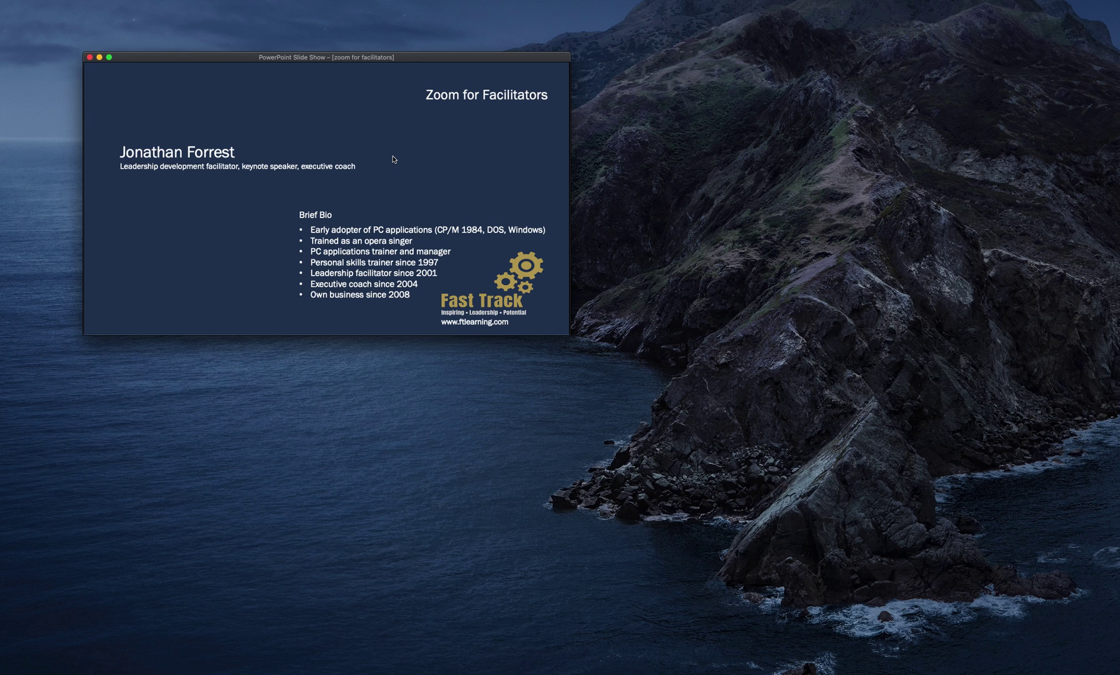
key("Escape")
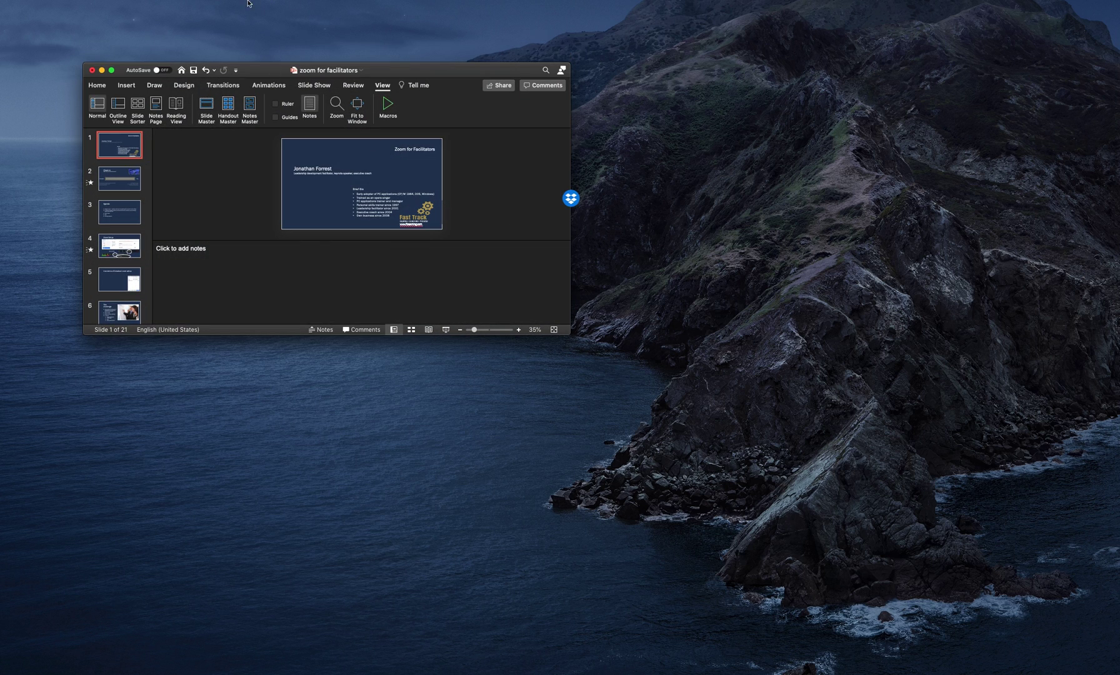
left_click(248, 3)
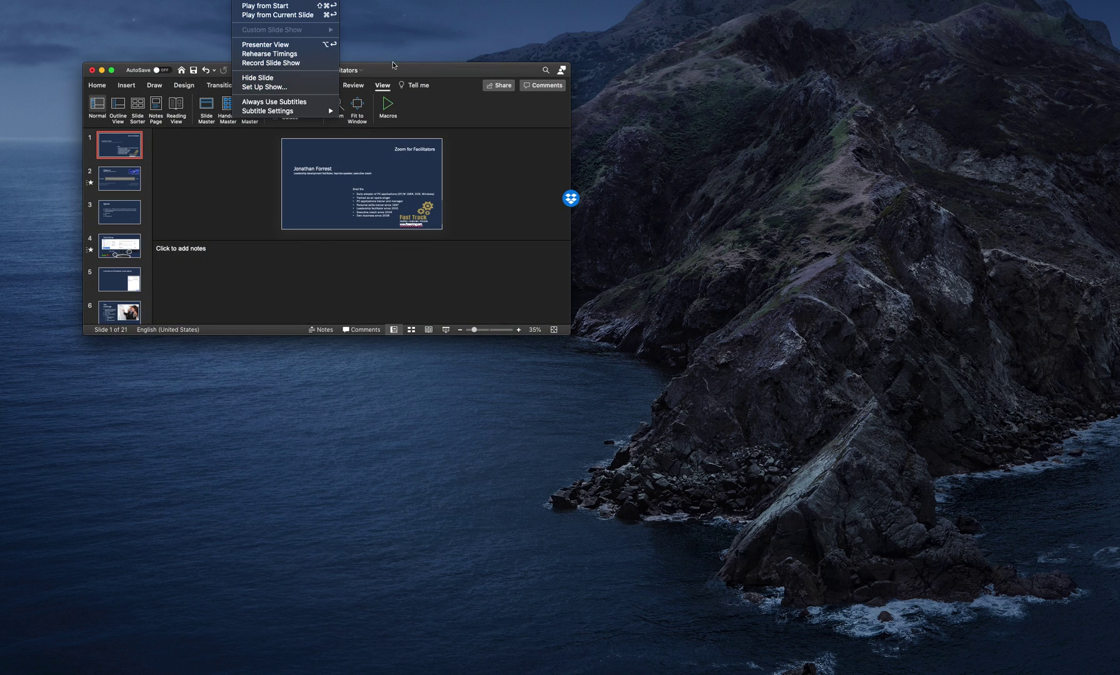
left_click(394, 66)
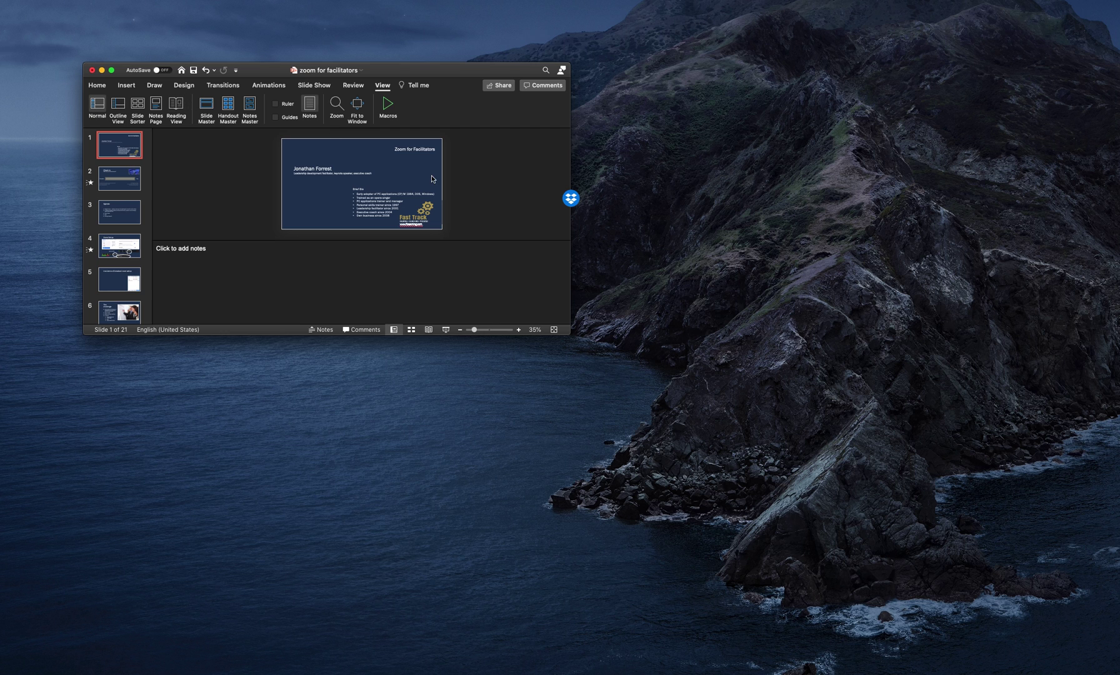
mouse_move(1012, 641)
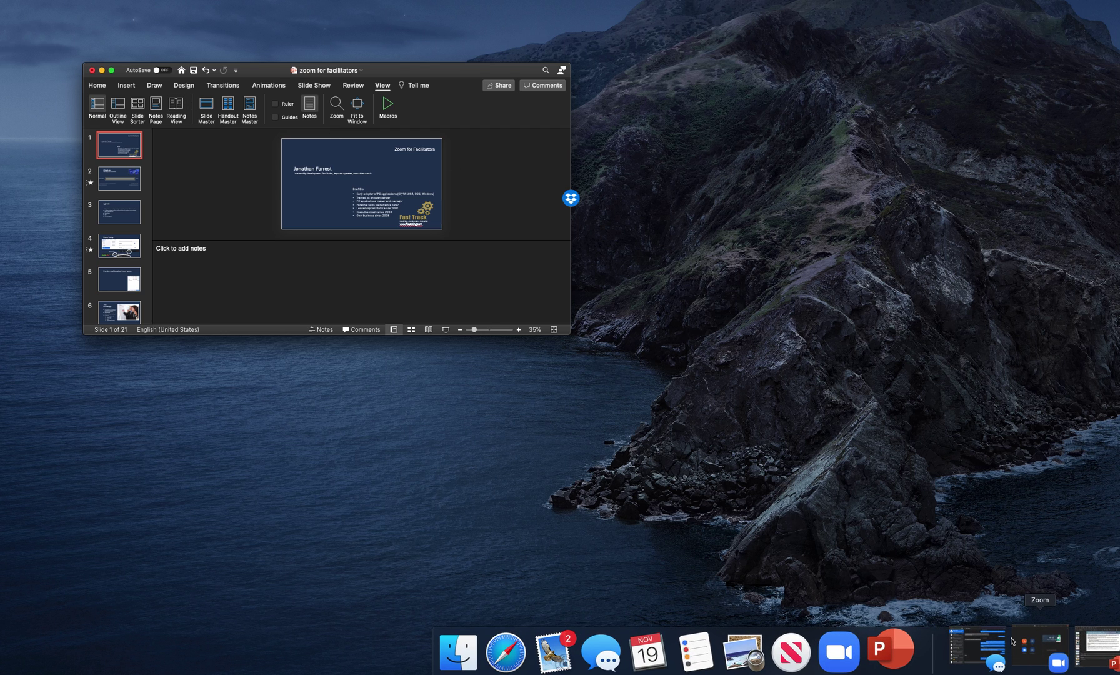